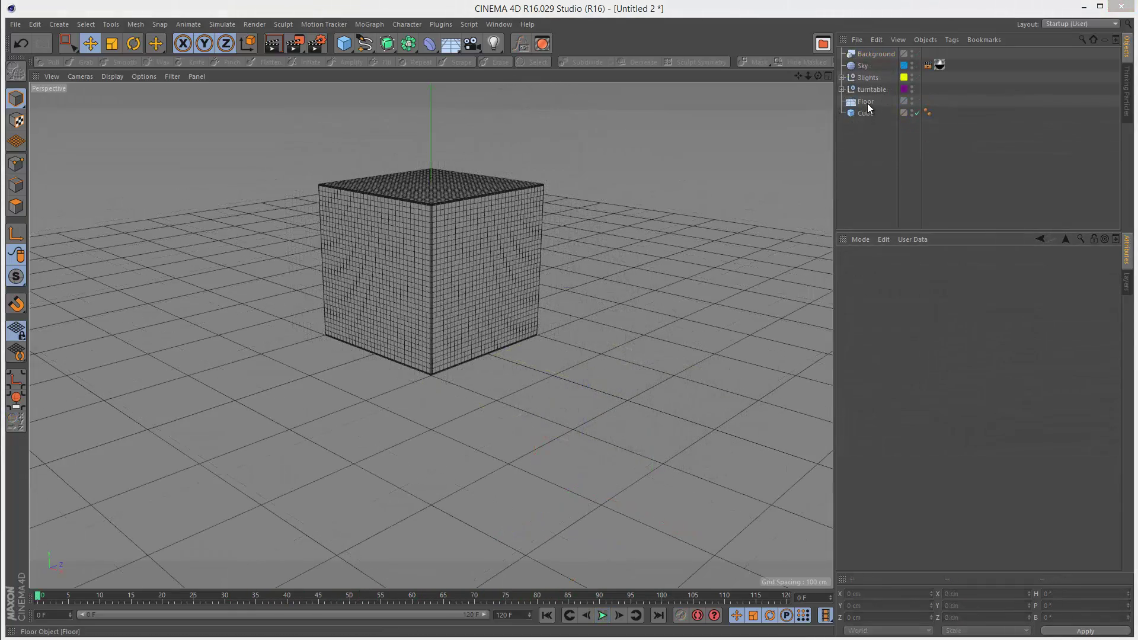
- Select the Cube to display its 200 cm size, 32 segments per axis and 2 cm fillet
{"action": "left_click", "coordinate": [866, 101]}
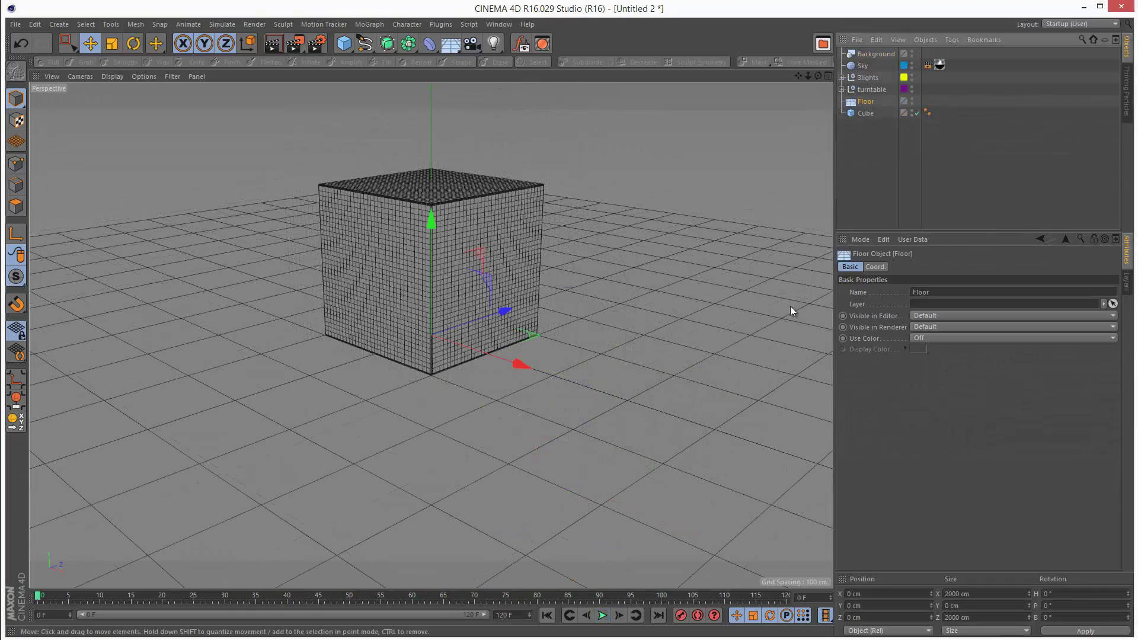
{"action": "left_click", "coordinate": [866, 113]}
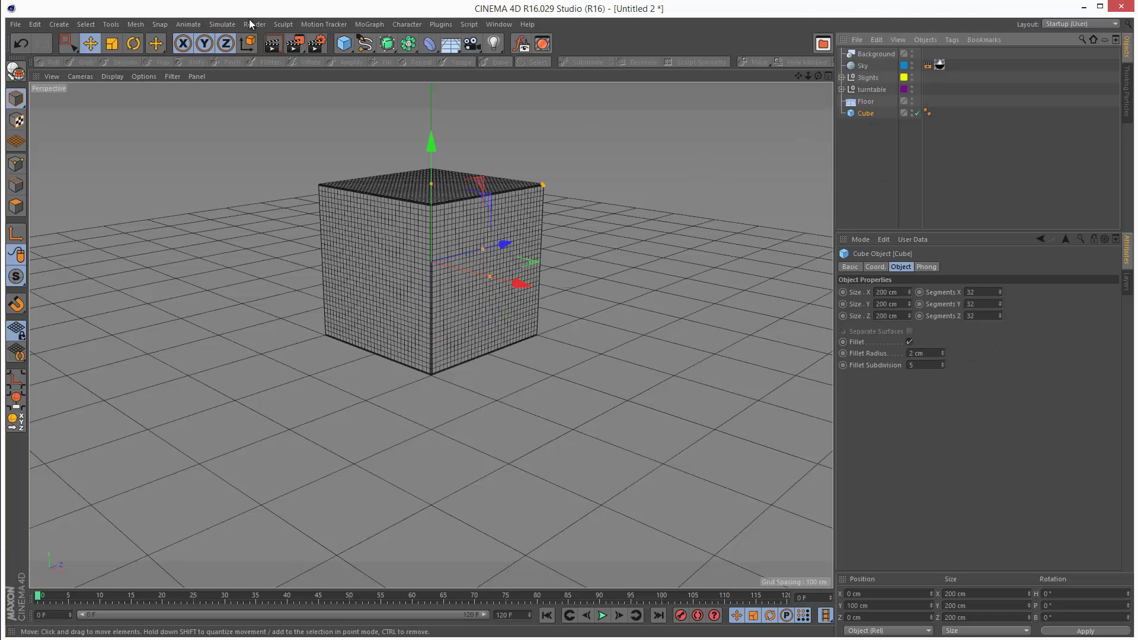
- Add a PolyFX object as a child of the Cube
{"action": "left_click", "coordinate": [370, 24]}
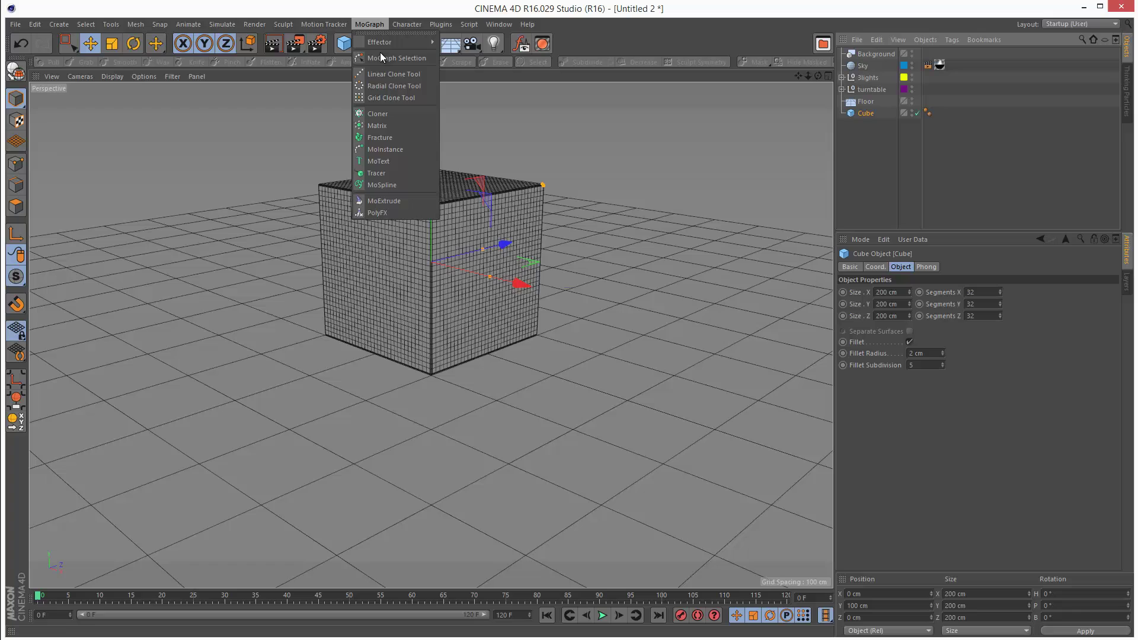
{"action": "left_click", "coordinate": [383, 215]}
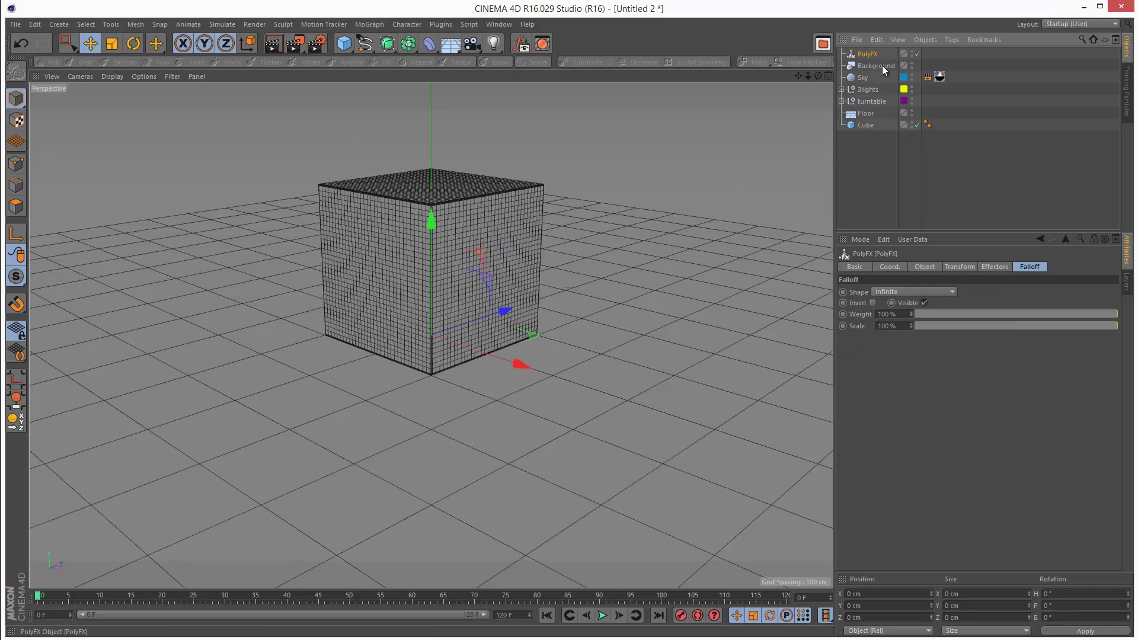
{"action": "left_click_drag", "start_coordinate": [876, 56], "coordinate": [872, 126]}
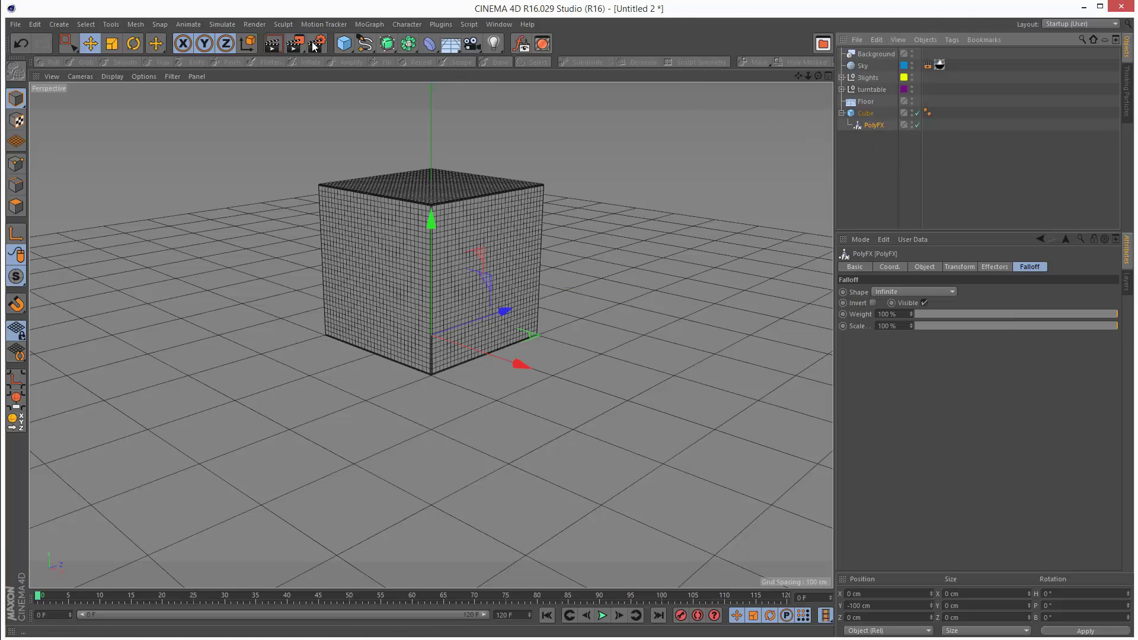
- Add a Random effector and lower its position X offset to 32 cm
{"action": "left_click", "coordinate": [377, 26]}
{"action": "mouse_move", "coordinate": [403, 44]}
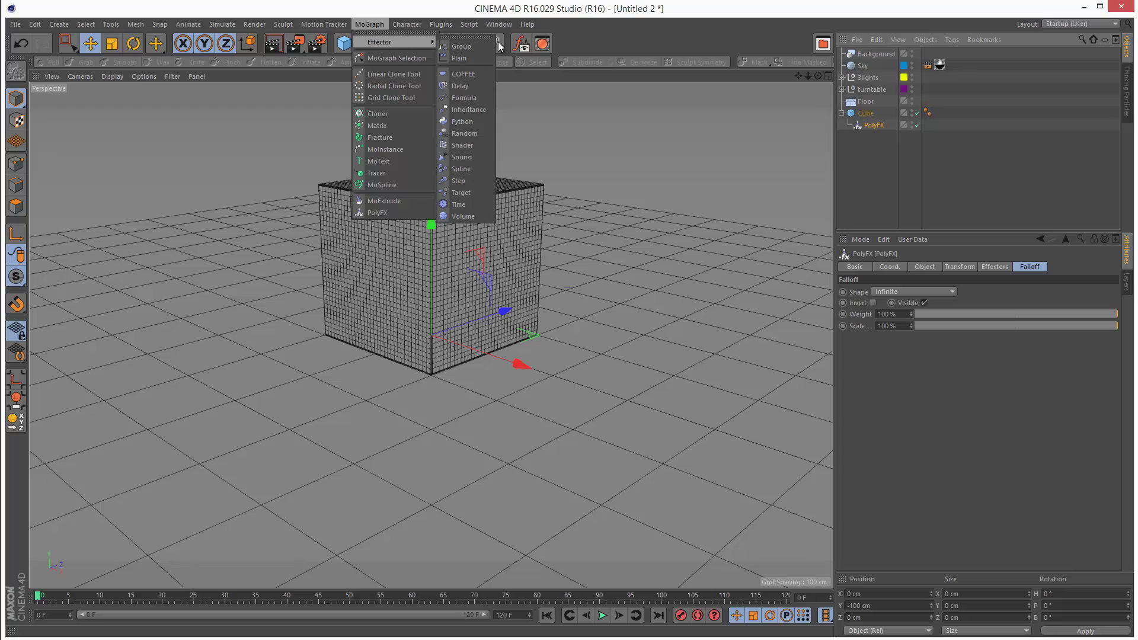
{"action": "left_click", "coordinate": [469, 133]}
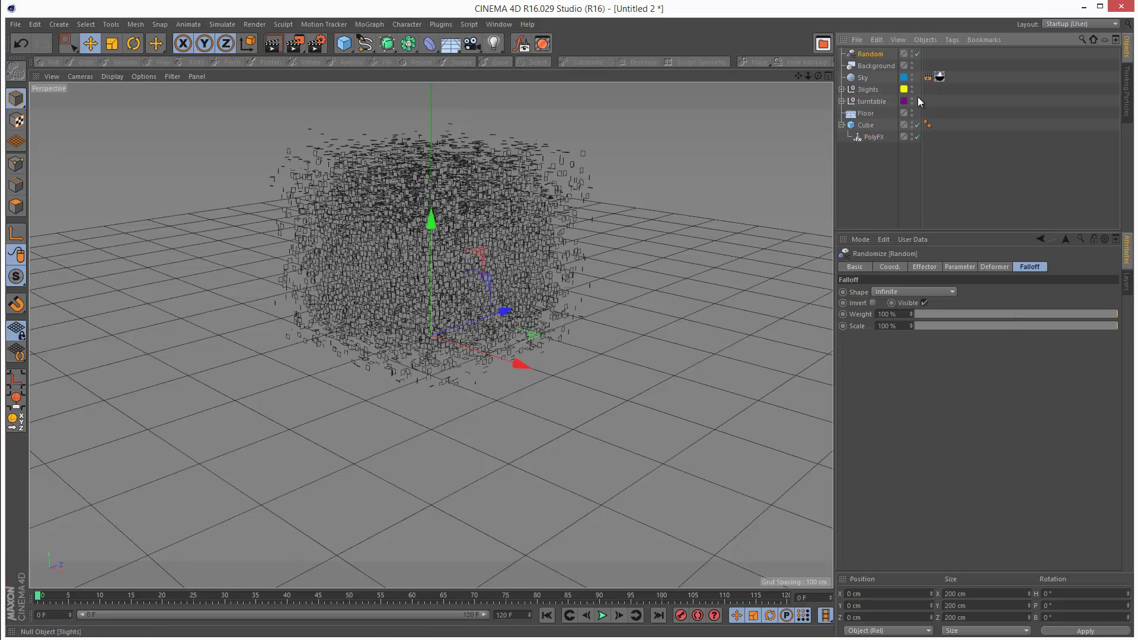
{"action": "left_click", "coordinate": [931, 268]}
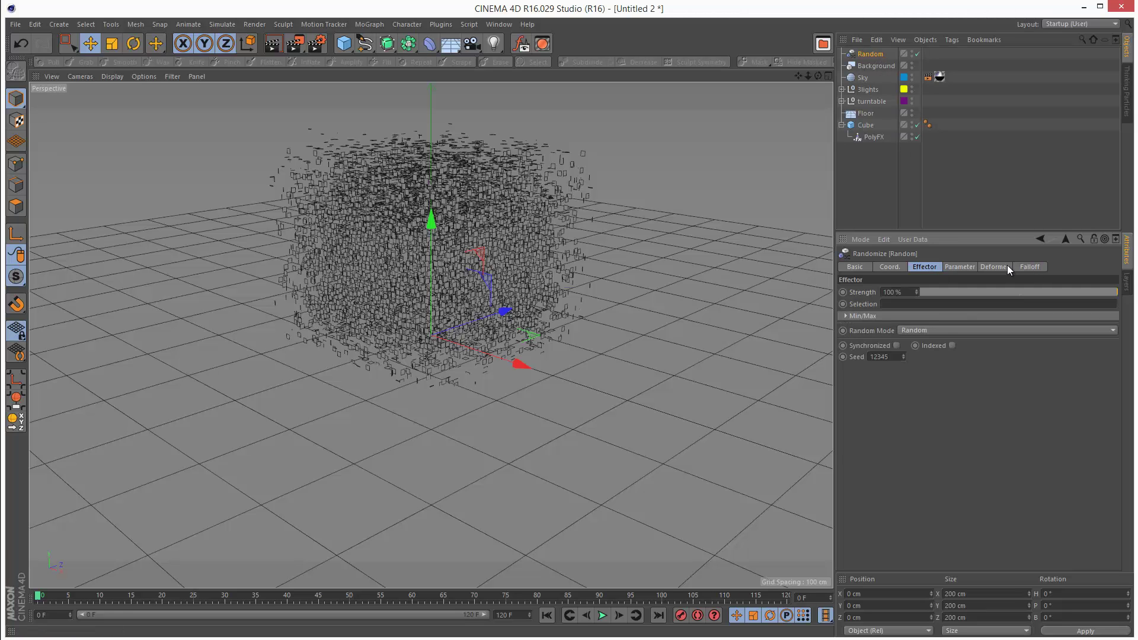
{"action": "left_click", "coordinate": [960, 267]}
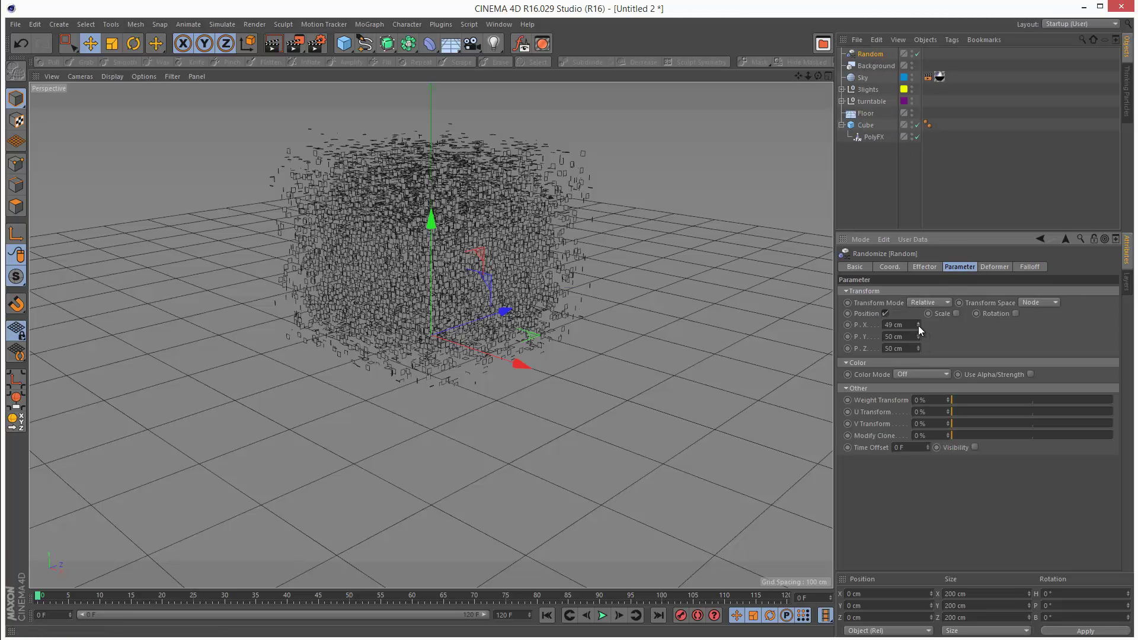
{"action": "left_click_drag", "start_coordinate": [919, 326], "coordinate": [918, 346]}
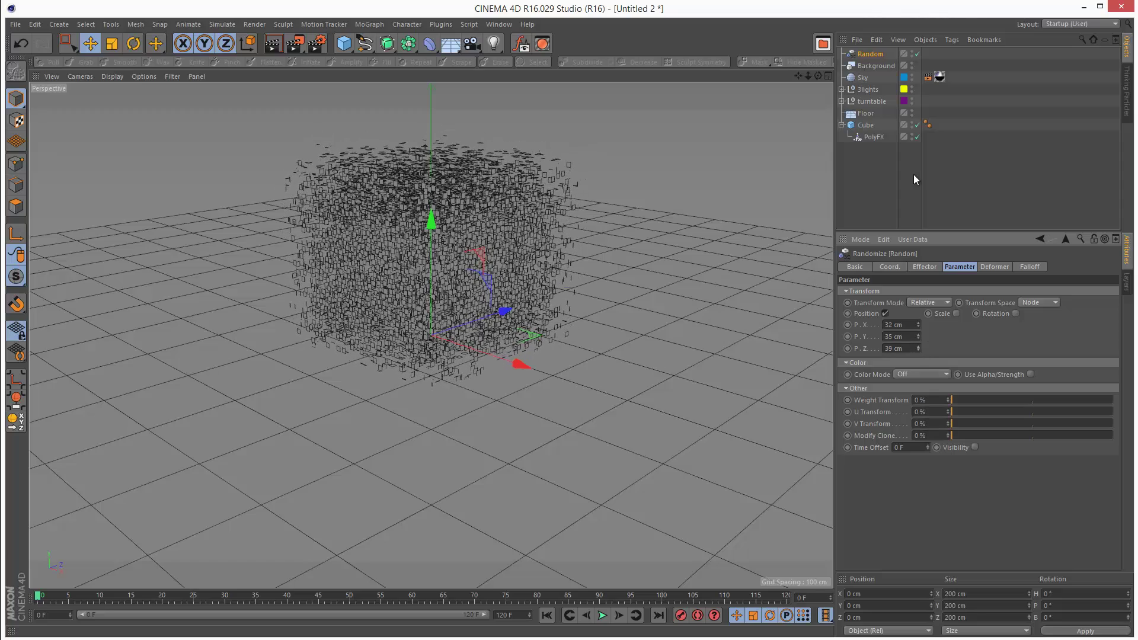
- Add a Time effector to the PolyFX pieces and preview the playback
{"action": "left_click", "coordinate": [874, 137]}
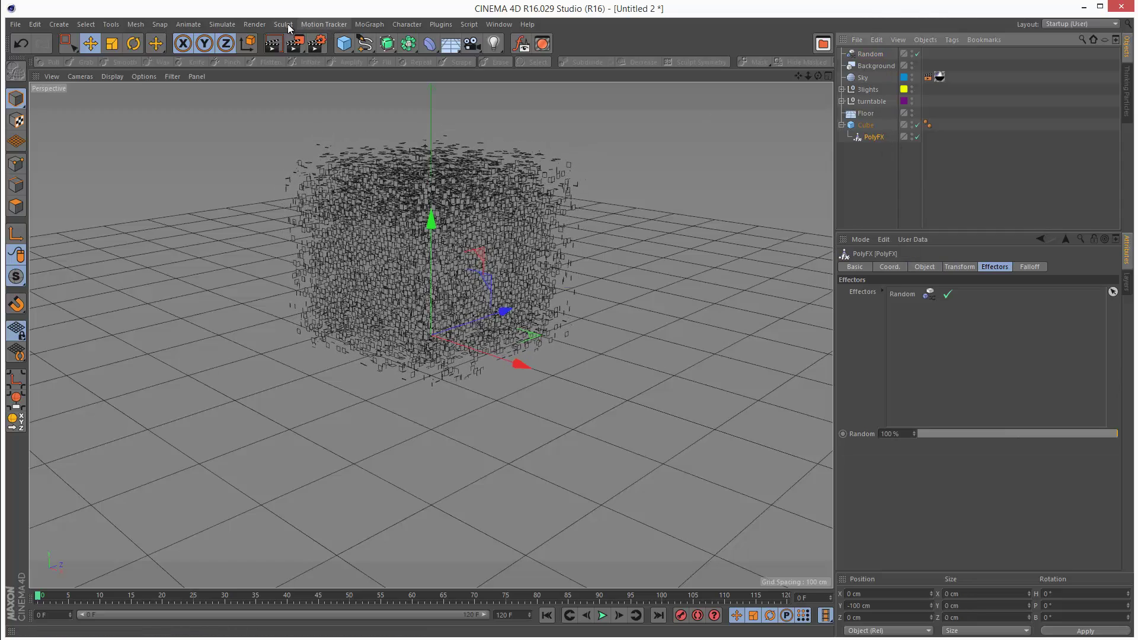
{"action": "left_click", "coordinate": [370, 24]}
{"action": "mouse_move", "coordinate": [415, 42]}
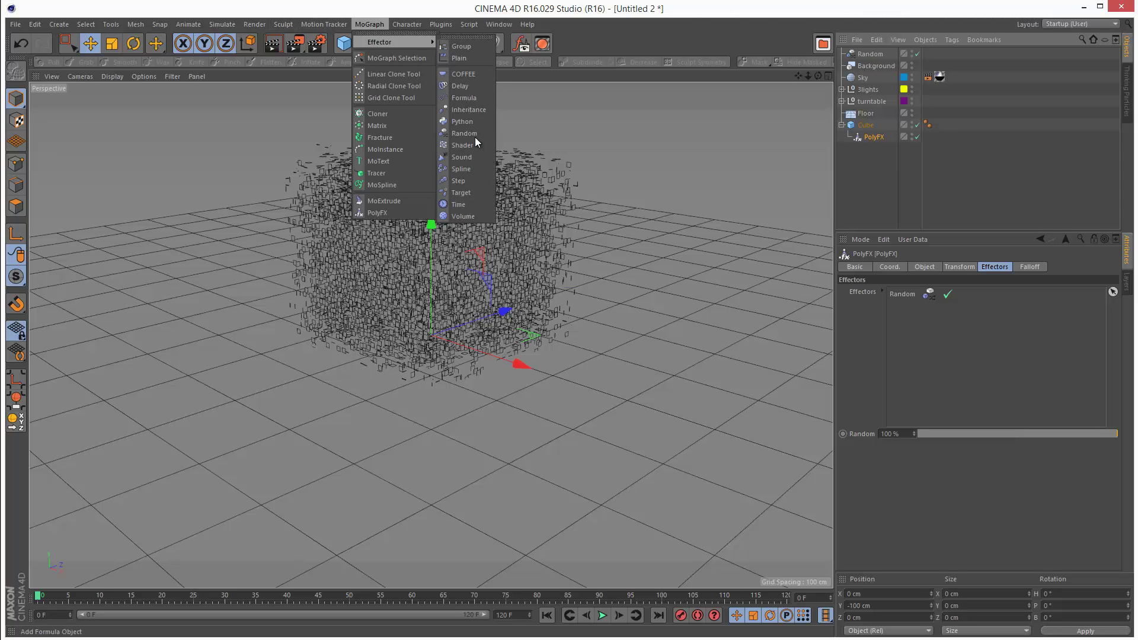
{"action": "left_click", "coordinate": [471, 204]}
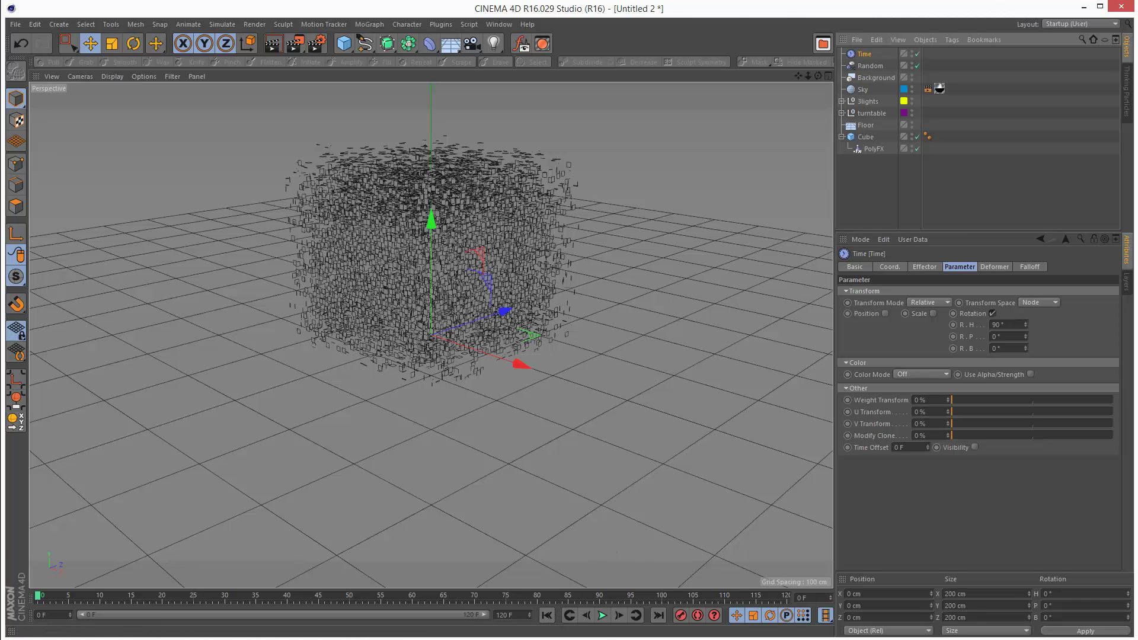
{"action": "left_click", "coordinate": [602, 616]}
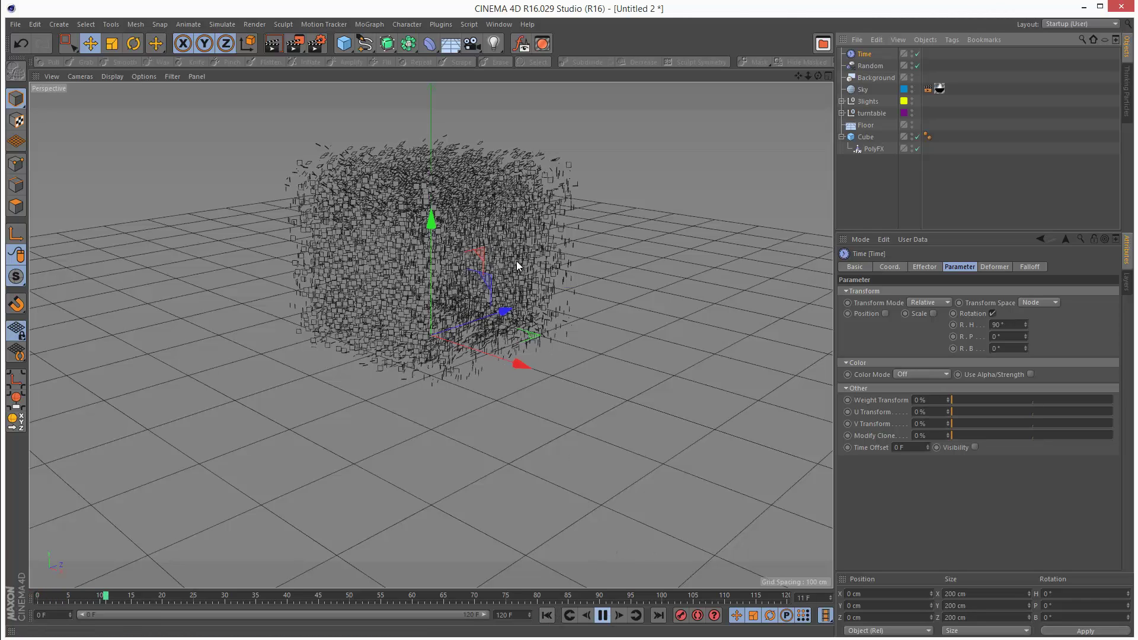
{"action": "left_click", "coordinate": [603, 617]}
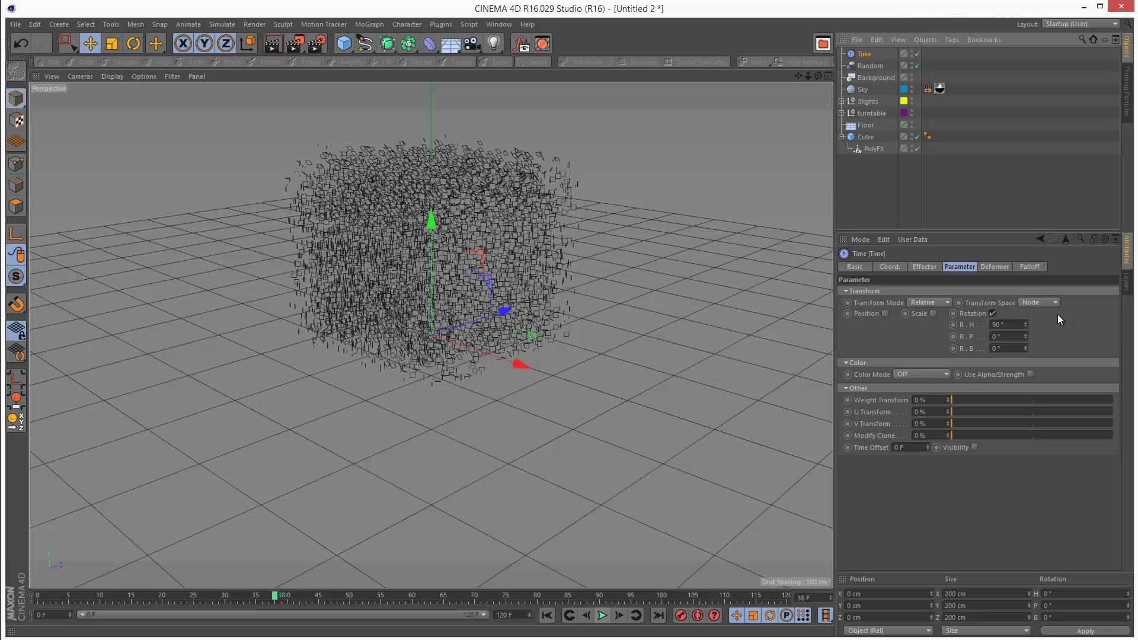
- Switch the Time effector from rotation to position, 9 cm on each axis, and replay
{"action": "left_click", "coordinate": [992, 313]}
{"action": "left_click", "coordinate": [886, 314]}
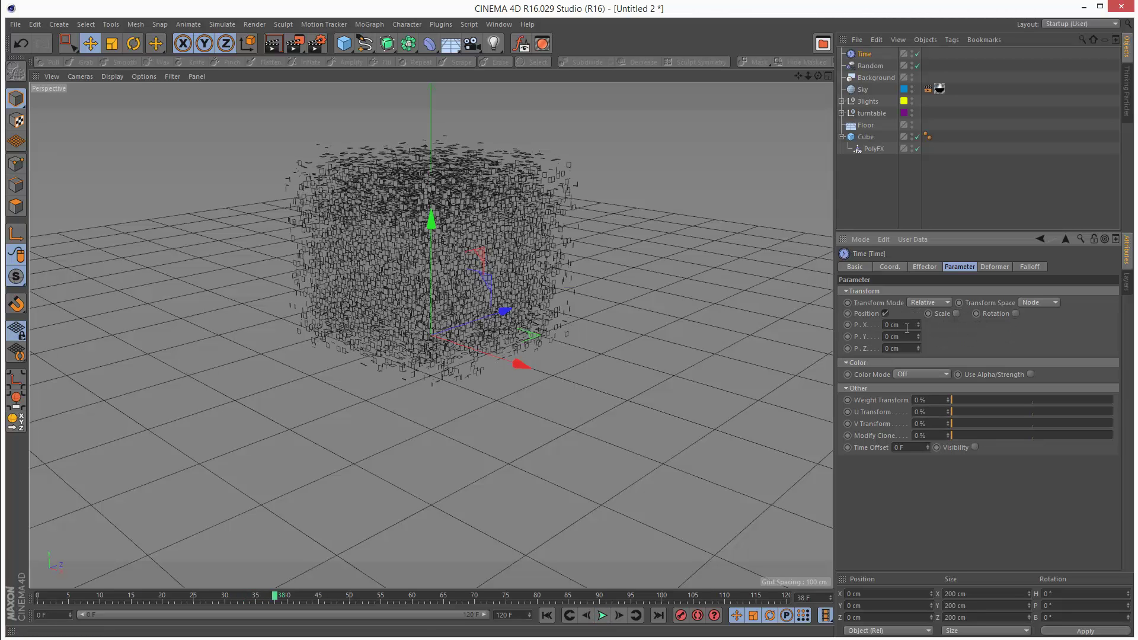
{"action": "double_click", "coordinate": [907, 325]}
{"action": "type", "text": "9"}
{"action": "key", "text": "Tab"}
{"action": "type", "text": "9"}
{"action": "key", "text": "Tab"}
{"action": "type", "text": "9"}
{"action": "key", "text": "Return"}
{"action": "left_click", "coordinate": [547, 616]}
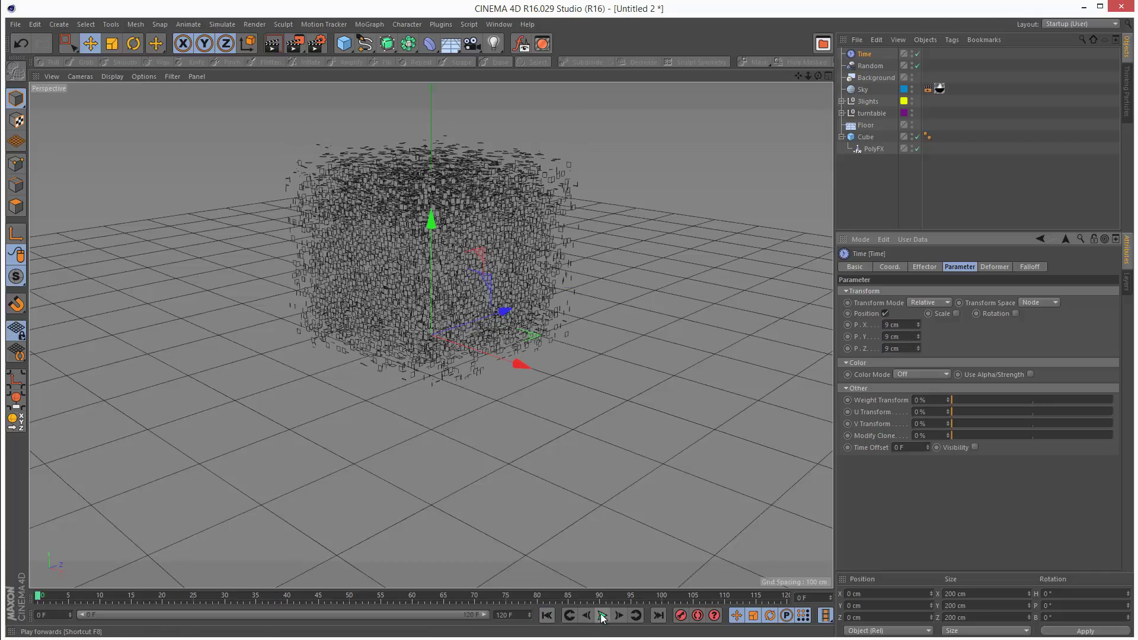
{"action": "left_click", "coordinate": [603, 616]}
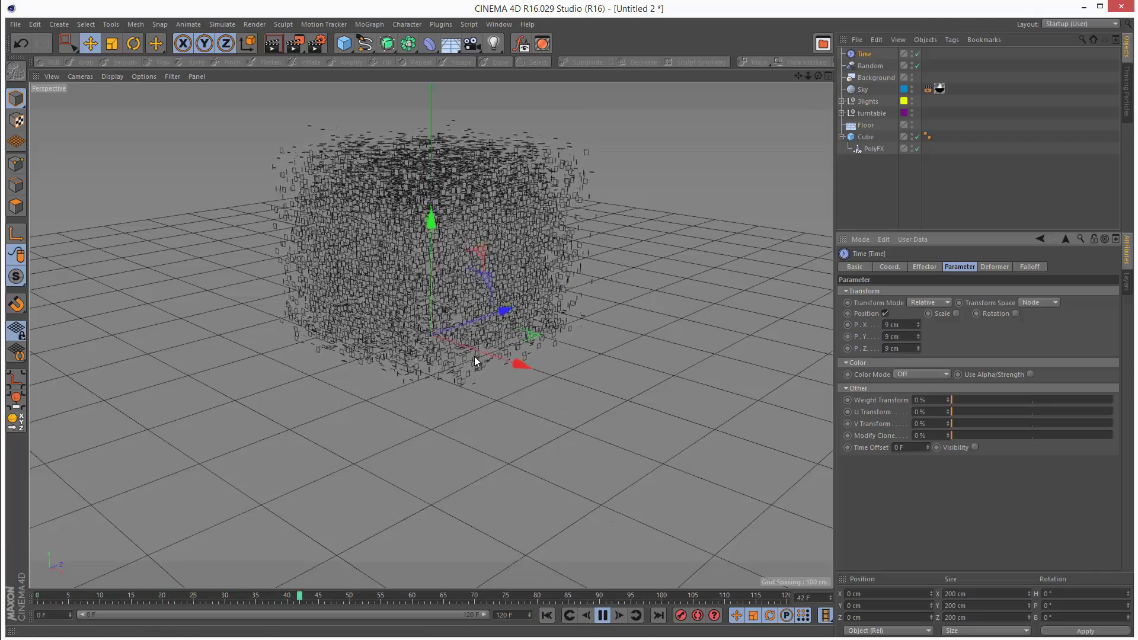
{"action": "left_click", "coordinate": [624, 617]}
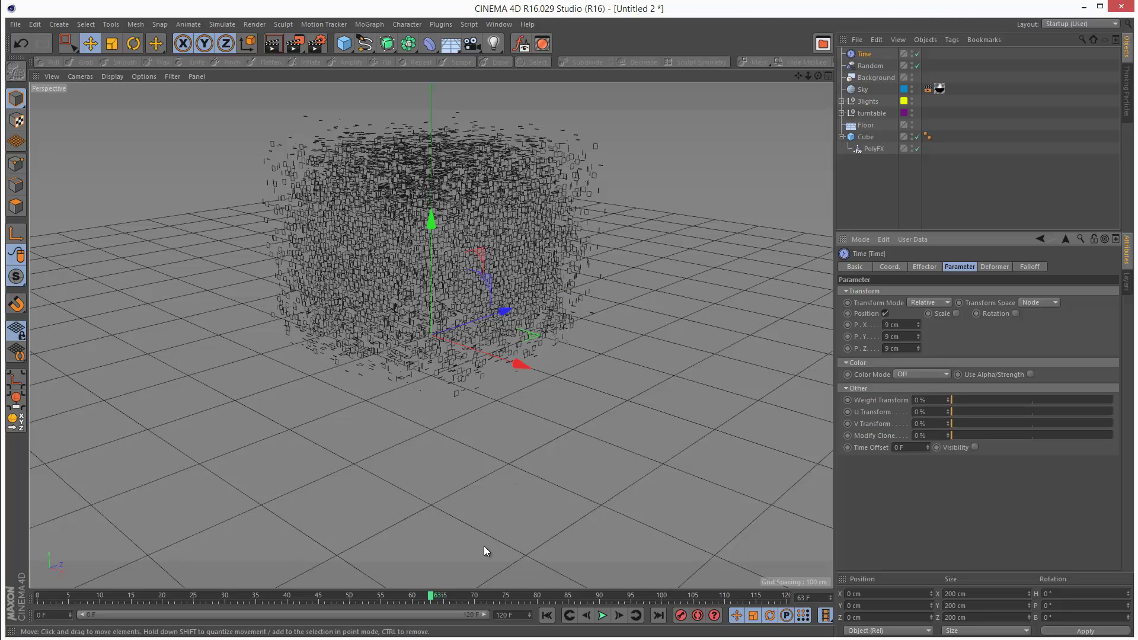
- Give PolyFX a spherical falloff positioned over the cube's upper face, then preview it
{"action": "left_click", "coordinate": [876, 149]}
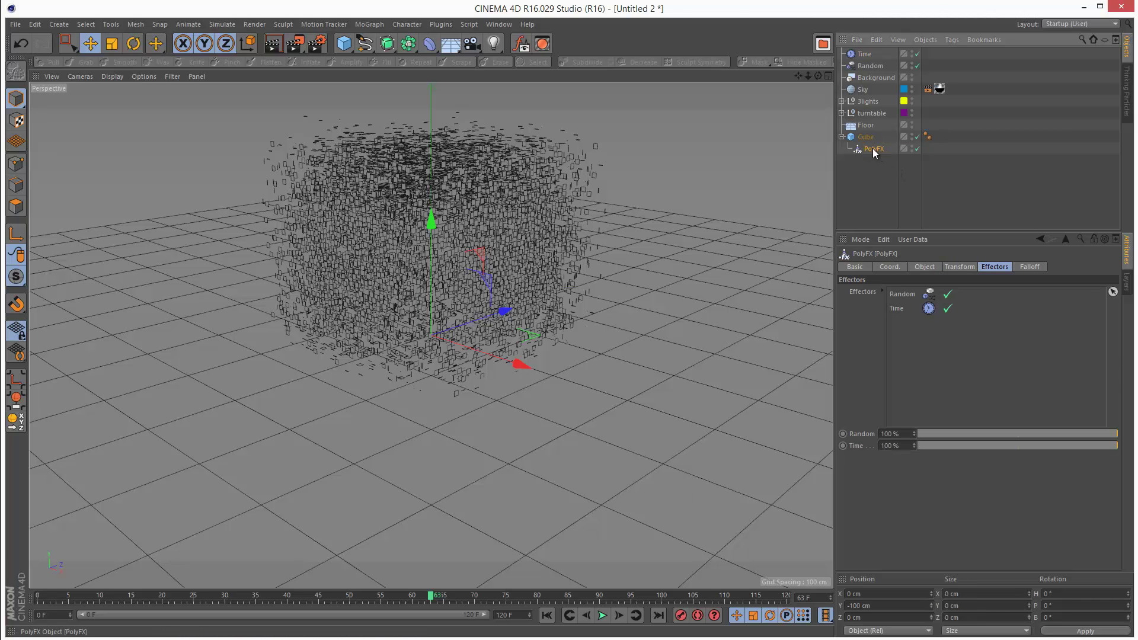
{"action": "left_click", "coordinate": [1031, 268]}
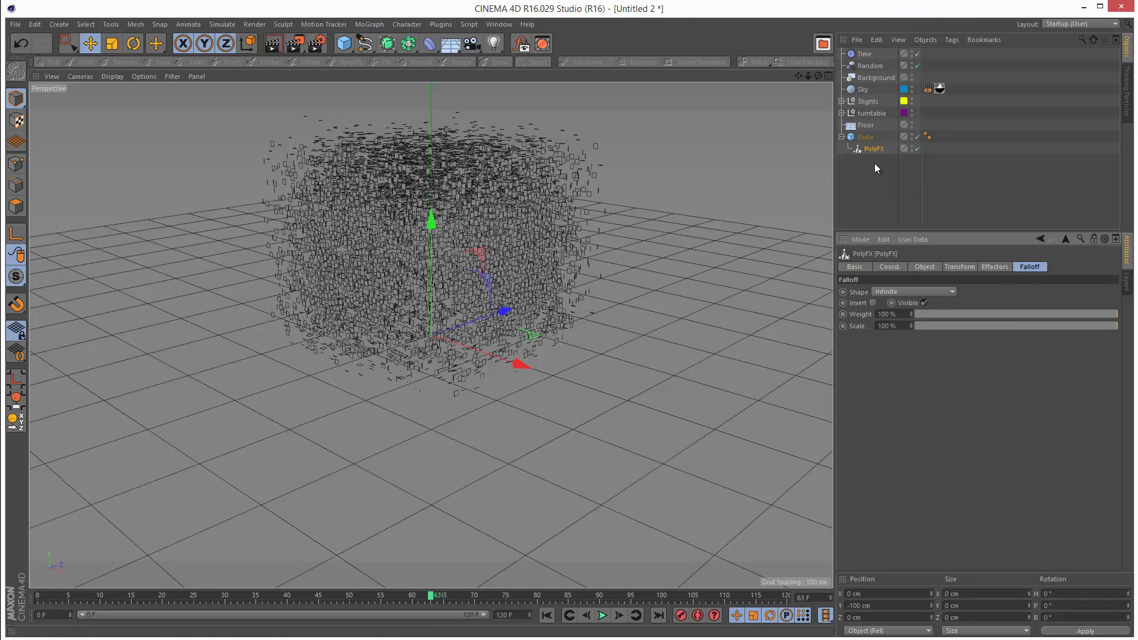
{"action": "left_click", "coordinate": [888, 291]}
{"action": "left_click", "coordinate": [917, 396]}
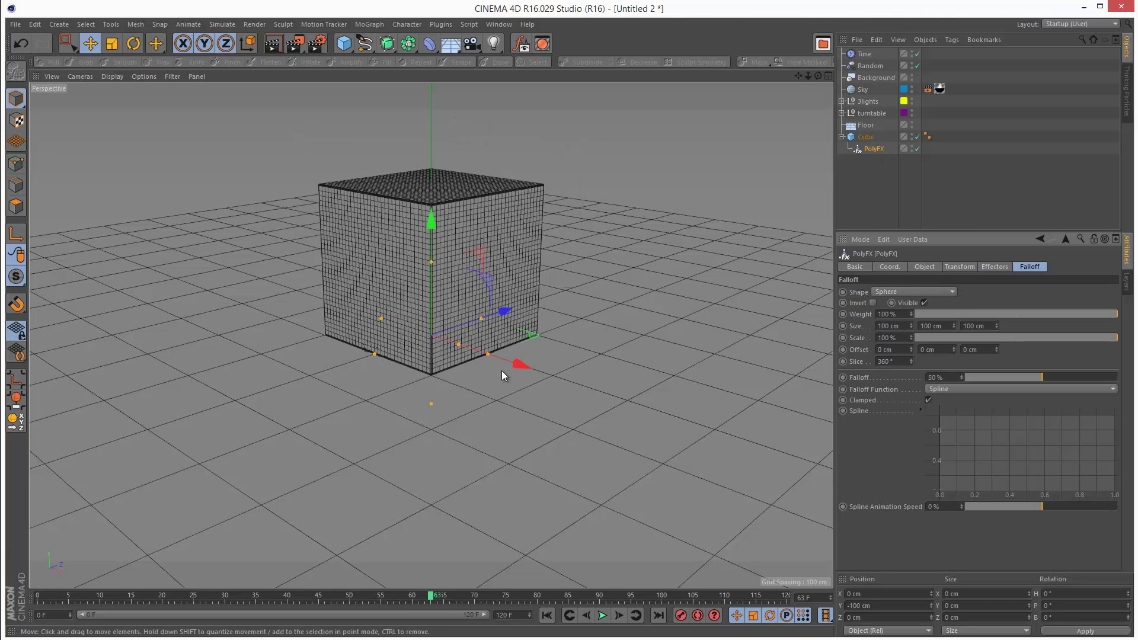
{"action": "left_click_drag", "start_coordinate": [502, 371], "coordinate": [497, 235]}
{"action": "mouse_move", "coordinate": [561, 303]}
{"action": "left_mouse_down"}
{"action": "mouse_move", "coordinate": [591, 314]}
{"action": "mouse_move", "coordinate": [578, 310]}
{"action": "left_mouse_up"}
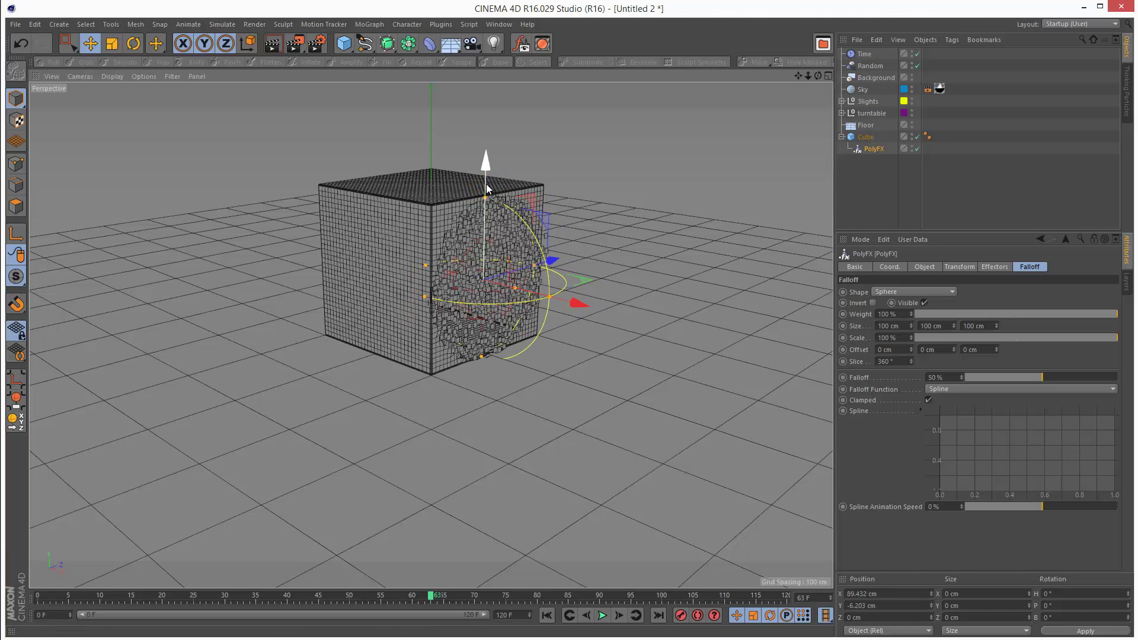
{"action": "left_click_drag", "start_coordinate": [486, 183], "coordinate": [486, 167]}
{"action": "left_click", "coordinate": [547, 615]}
{"action": "left_click", "coordinate": [602, 615]}
{"action": "left_click", "coordinate": [602, 615]}
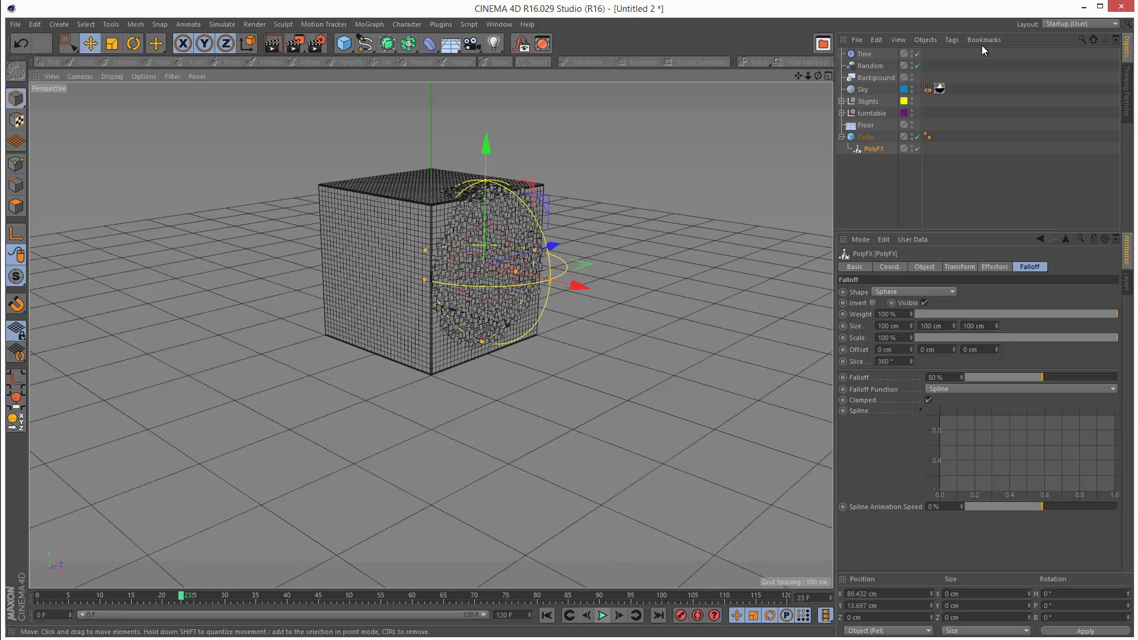
- Raise the Time effector's Z offset and lower its Y offset to -40 cm while previewing
{"action": "left_click", "coordinate": [876, 55]}
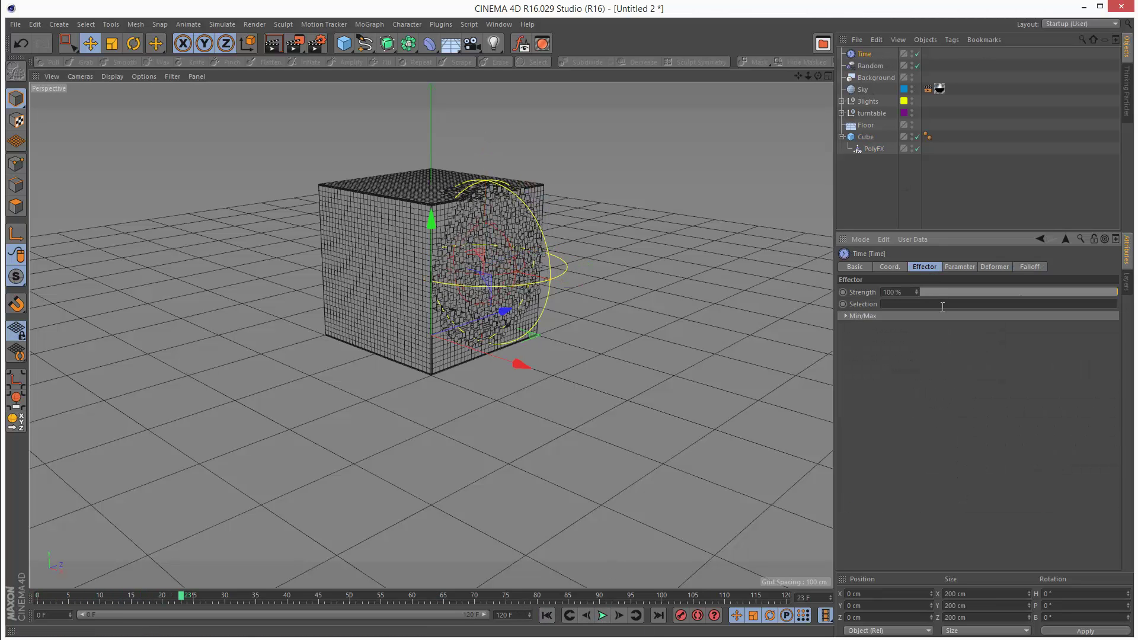
{"action": "left_click", "coordinate": [959, 267]}
{"action": "left_click_drag", "start_coordinate": [919, 347], "coordinate": [917, 339]}
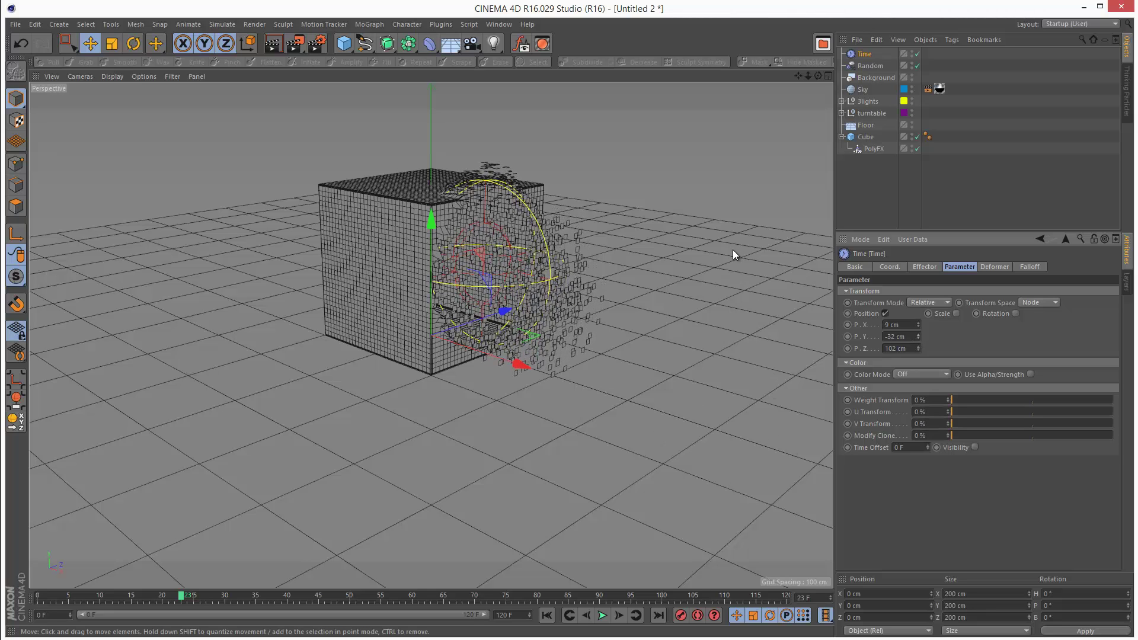
{"action": "left_click", "coordinate": [602, 615]}
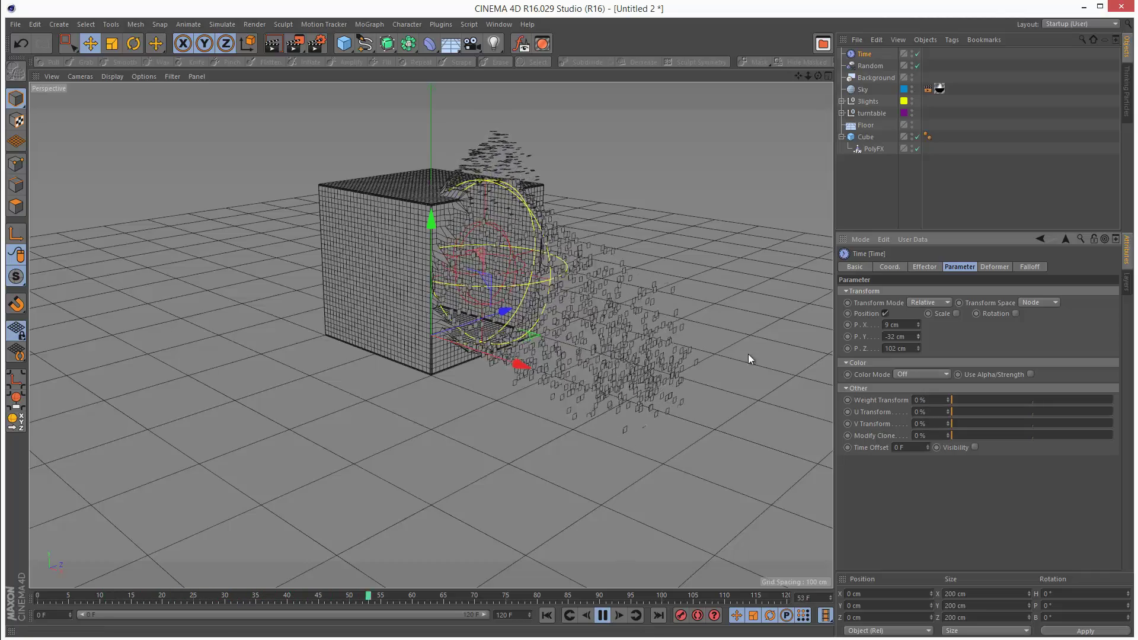
{"action": "left_click_drag", "start_coordinate": [918, 335], "coordinate": [918, 347]}
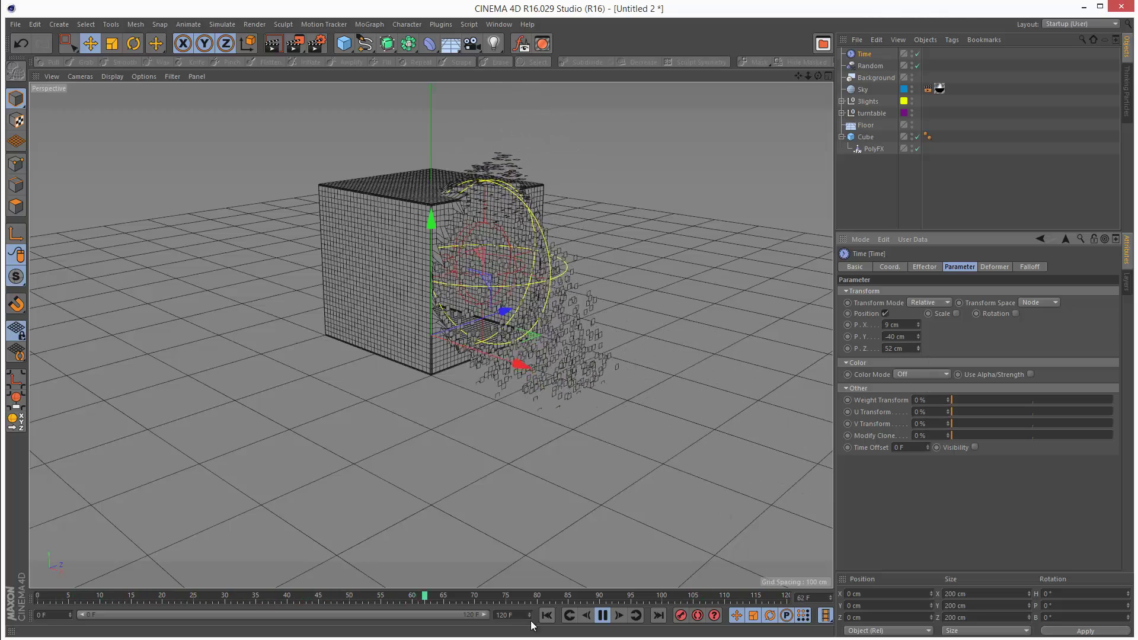
{"action": "left_click", "coordinate": [603, 617]}
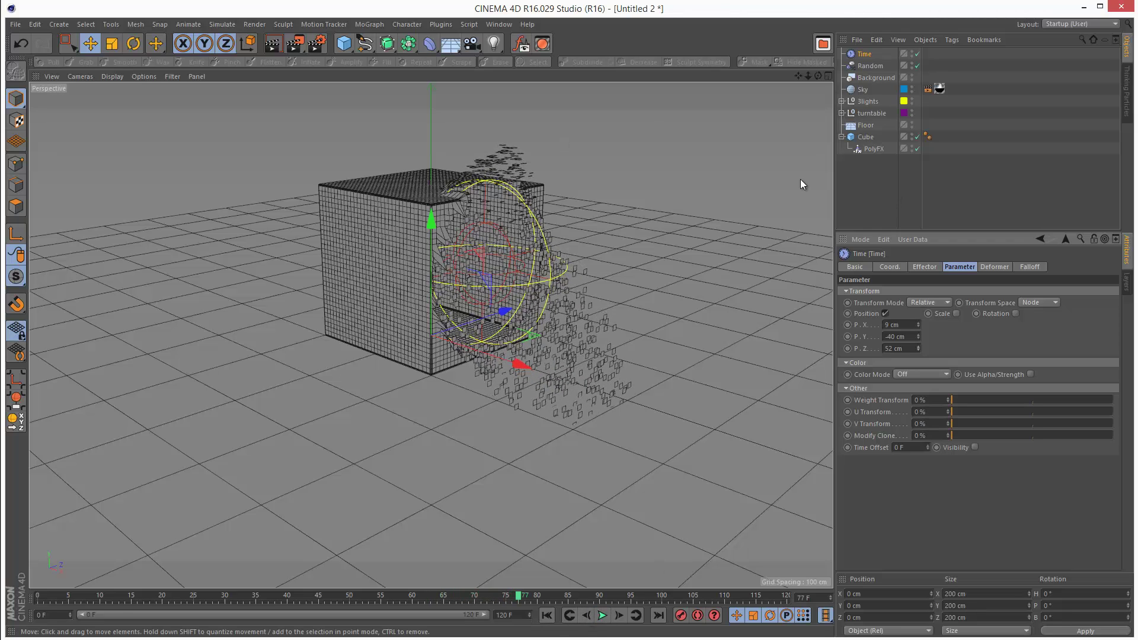
- Hide the PolyFX falloff sphere and replay the explosion from the start
{"action": "left_click", "coordinate": [912, 146]}
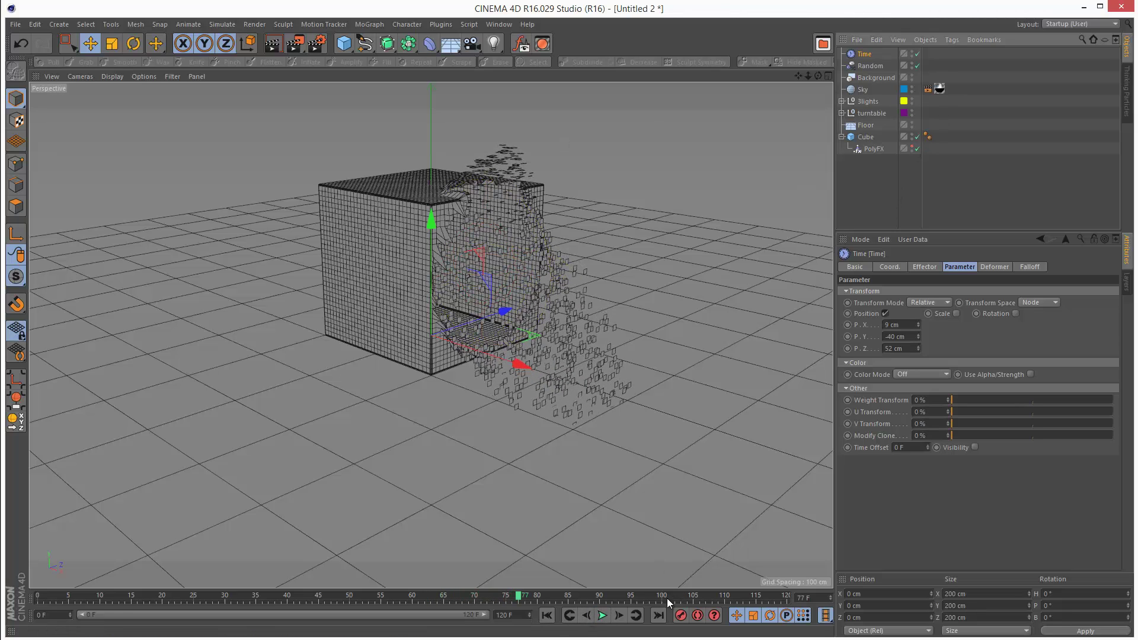
{"action": "left_click", "coordinate": [546, 615]}
{"action": "left_click", "coordinate": [603, 615]}
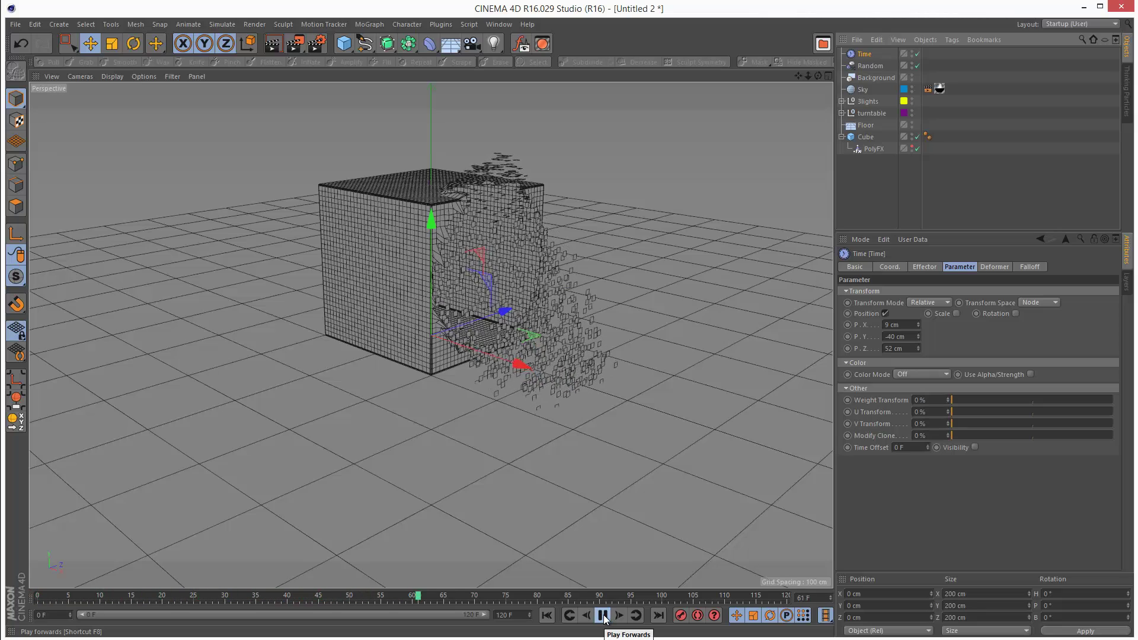
{"action": "left_click", "coordinate": [603, 616]}
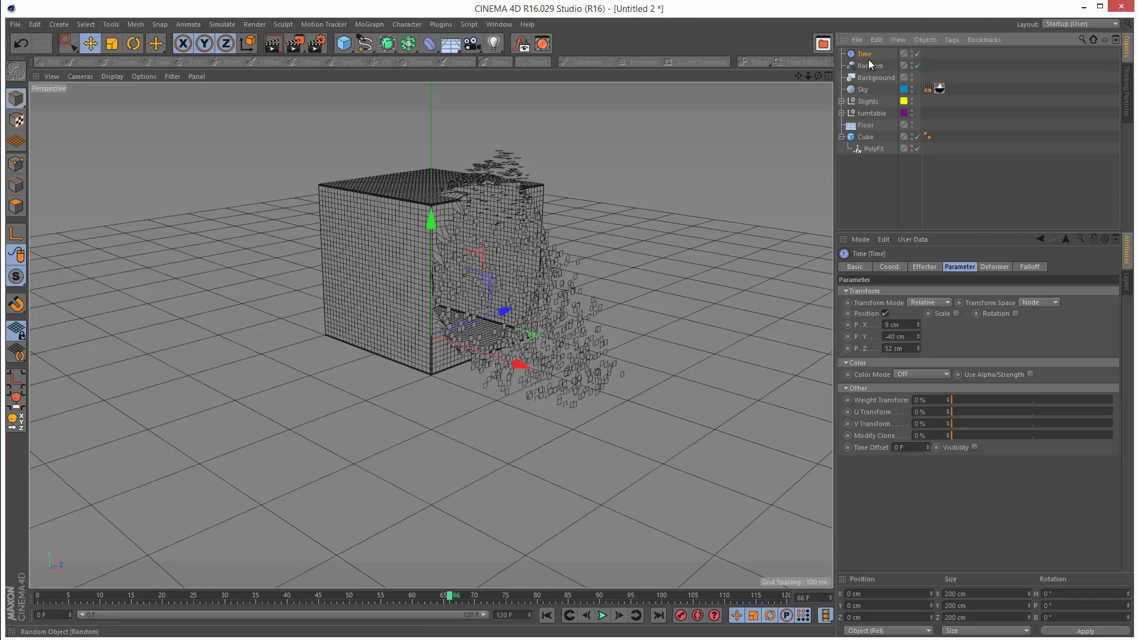
- Add a second Time effector to PolyFX and rename it TimeBounce
{"action": "left_click", "coordinate": [862, 149]}
{"action": "left_click", "coordinate": [370, 24]}
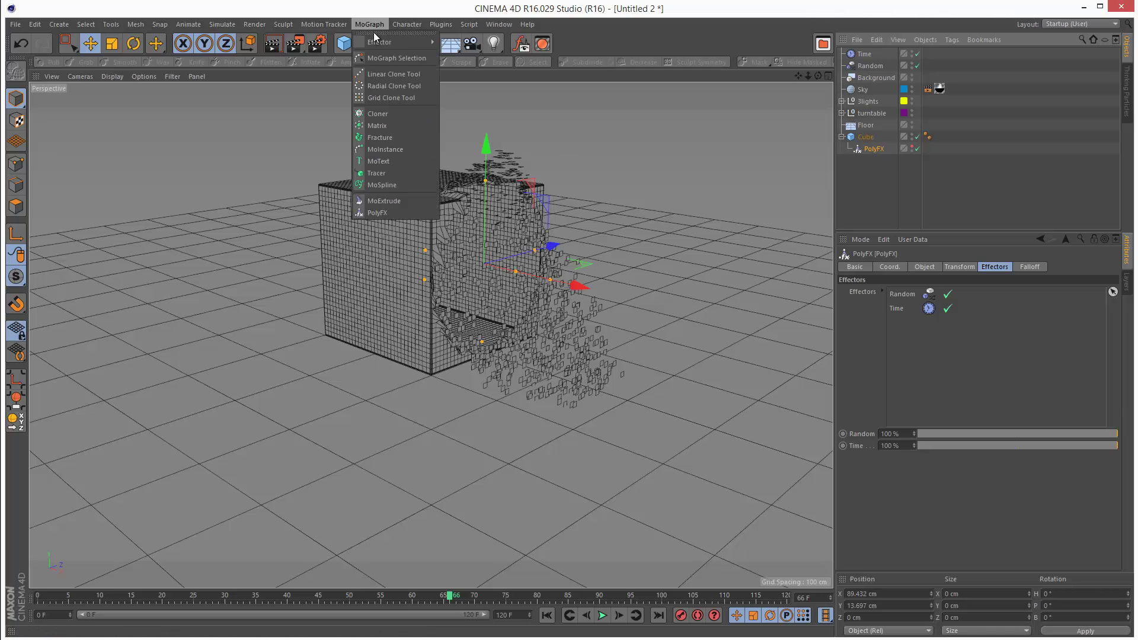
{"action": "mouse_move", "coordinate": [379, 41]}
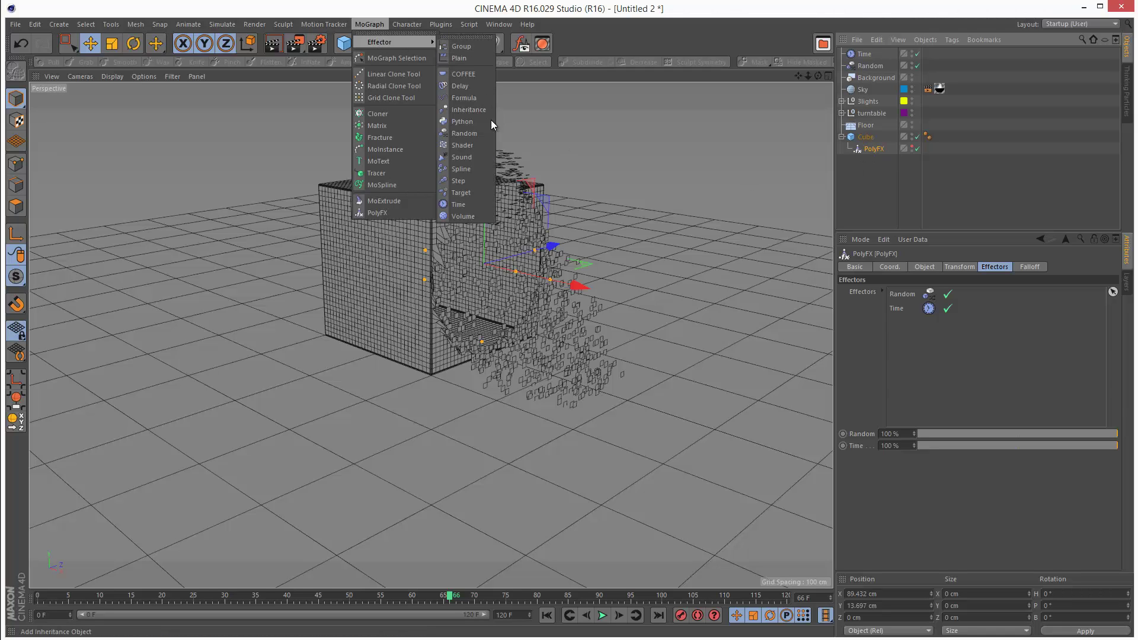
{"action": "left_click", "coordinate": [476, 202]}
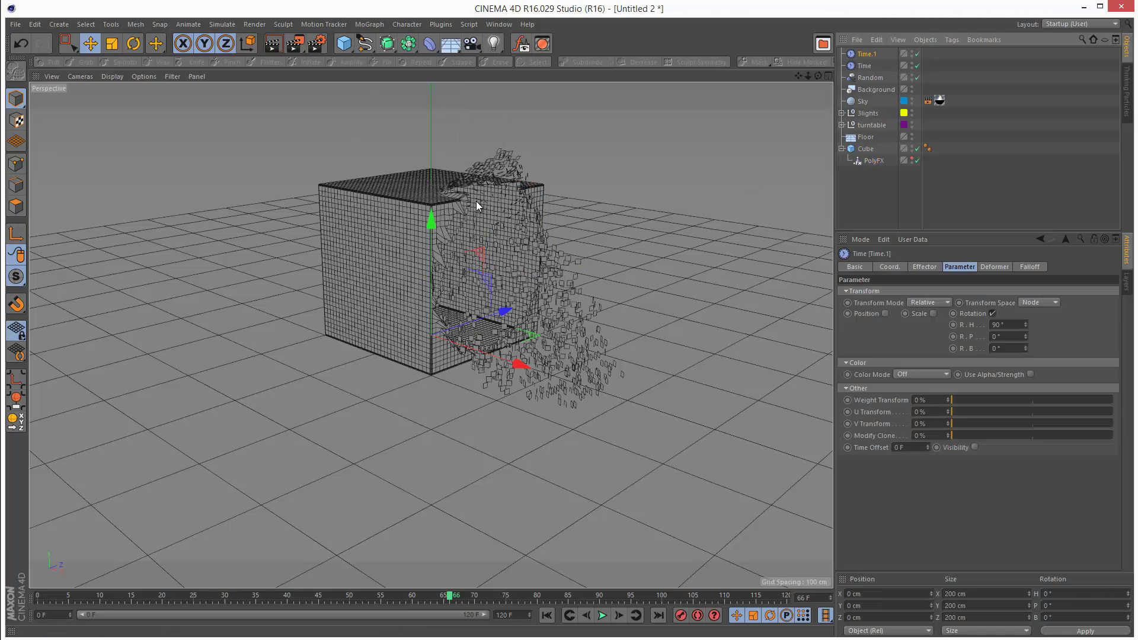
{"action": "double_click", "coordinate": [870, 55]}
{"action": "key", "text": "BackSpace"}
{"action": "key", "text": "BackSpace"}
{"action": "type", "text": "Bounce"}
{"action": "key", "text": "Return"}
- Turn off TimeBounce's rotation and give it a 16 cm Y position offset
{"action": "left_click", "coordinate": [992, 314]}
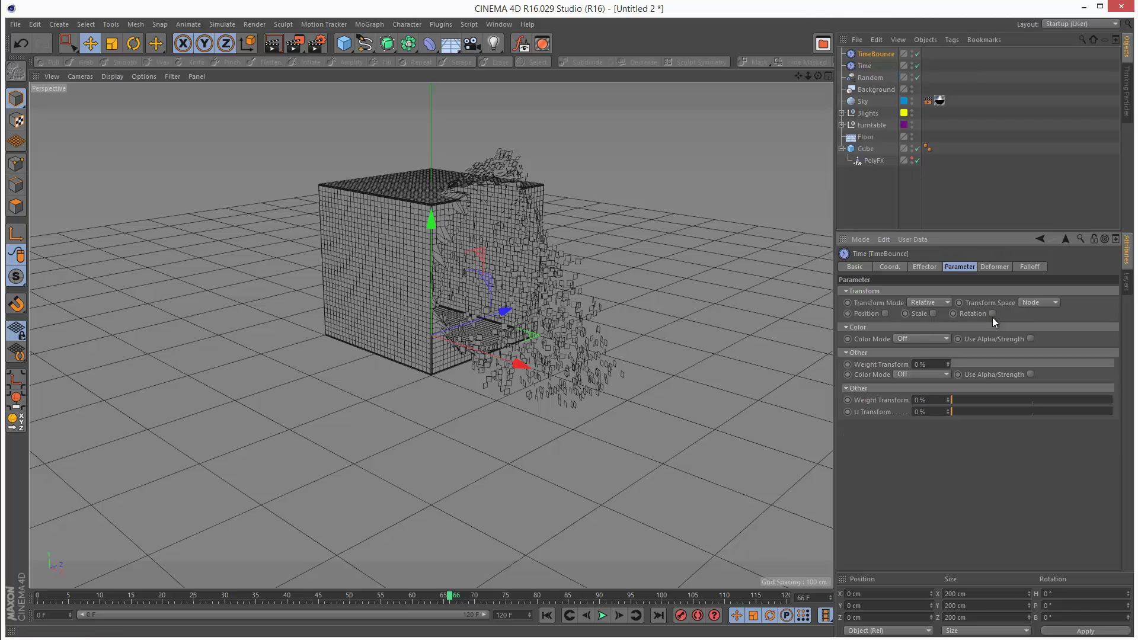
{"action": "left_click", "coordinate": [885, 313]}
{"action": "left_click_drag", "start_coordinate": [919, 336], "coordinate": [919, 337]}
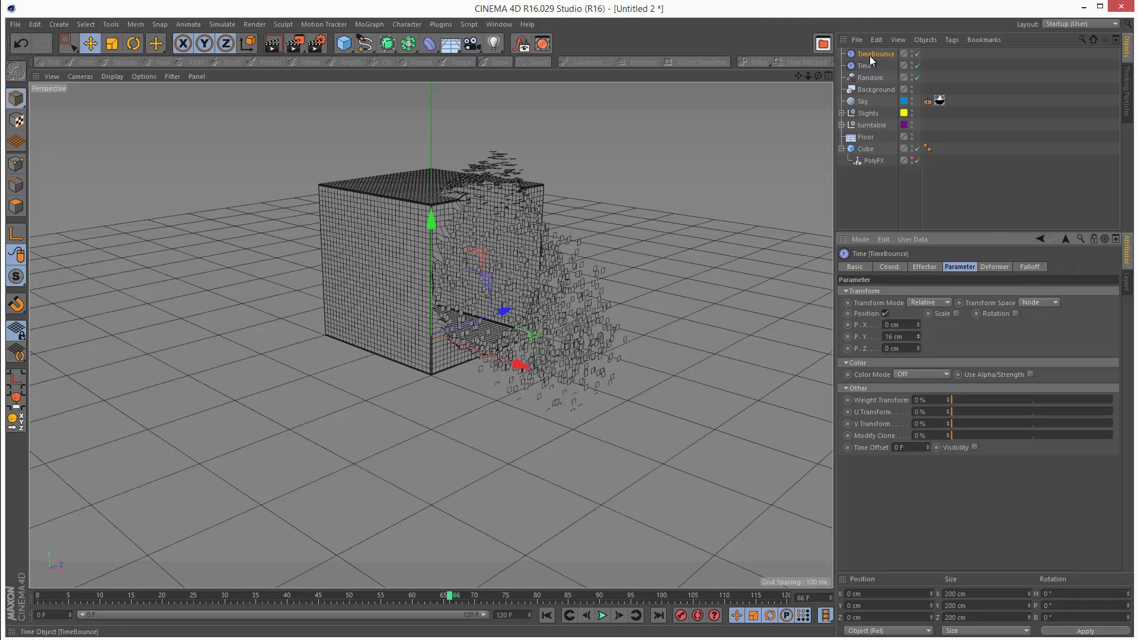
- Set TimeBounce's falloff shape to Linear
{"action": "left_click", "coordinate": [1030, 267]}
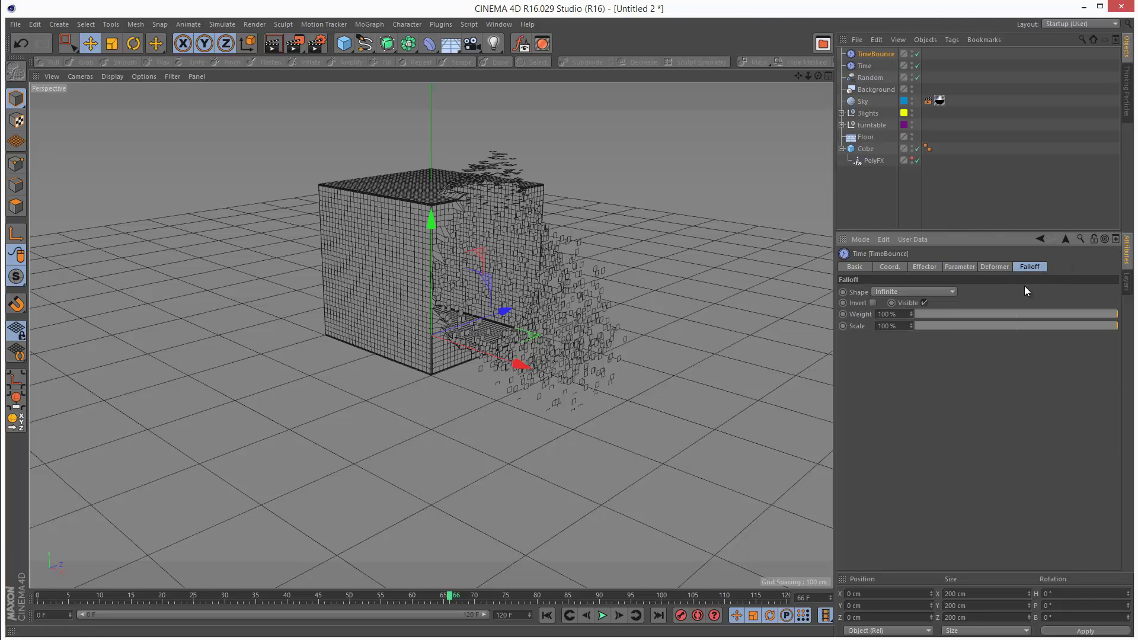
{"action": "left_click", "coordinate": [915, 293]}
{"action": "left_click", "coordinate": [920, 363]}
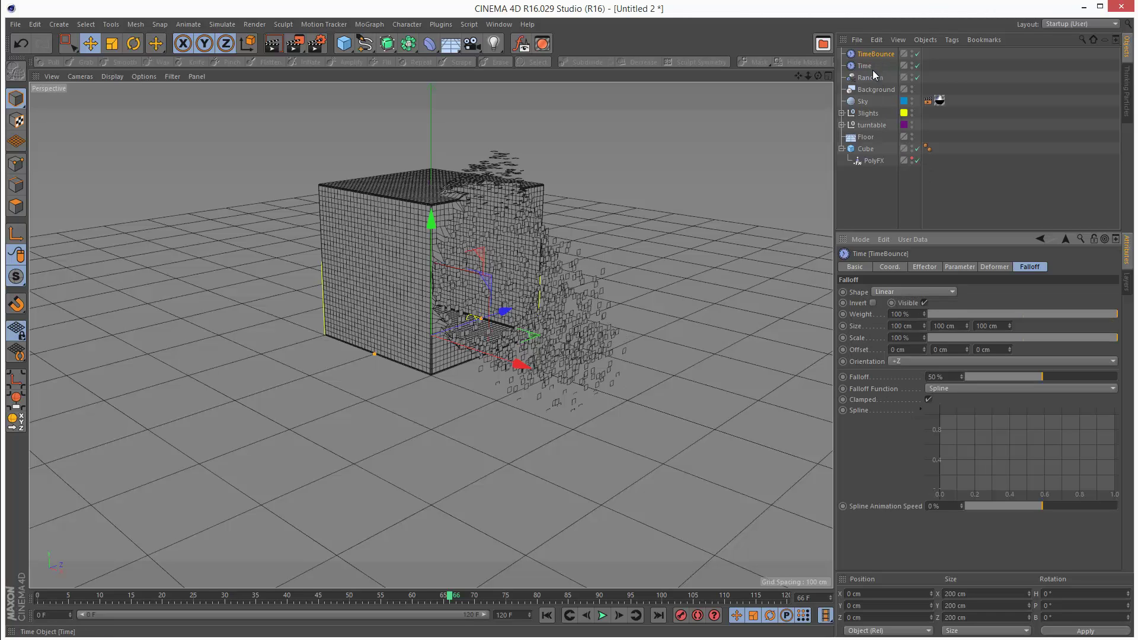
- Check that PolyFX lists TimeBounce among its effectors, then reselect TimeBounce
{"action": "left_click", "coordinate": [874, 162]}
{"action": "left_click", "coordinate": [993, 266]}
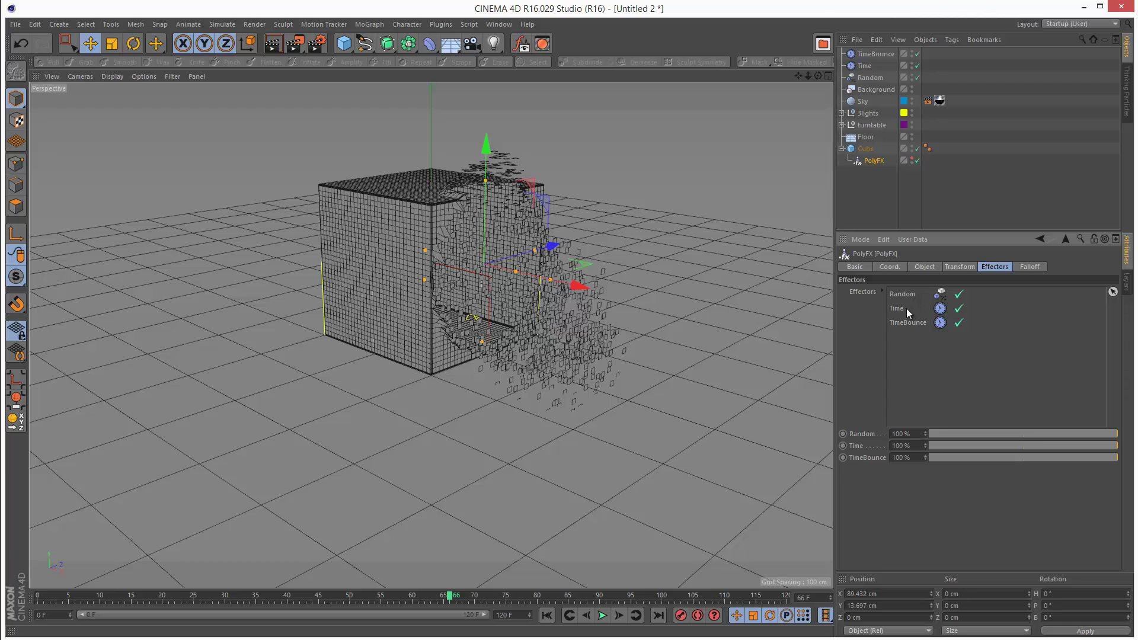
{"action": "left_click", "coordinate": [1026, 268]}
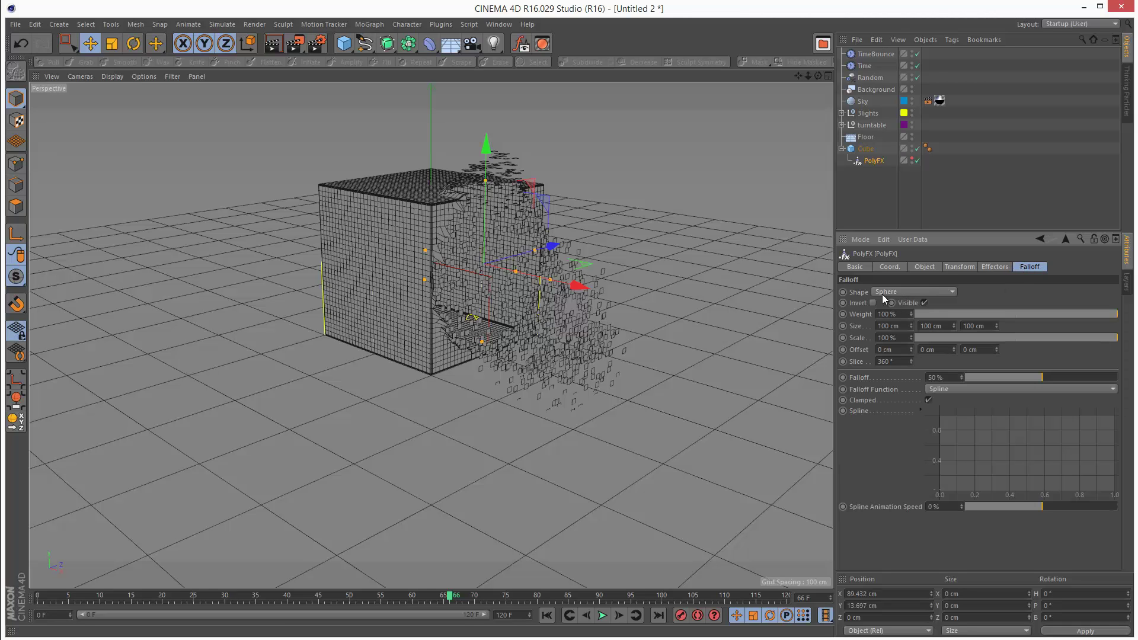
{"action": "left_click", "coordinate": [877, 54]}
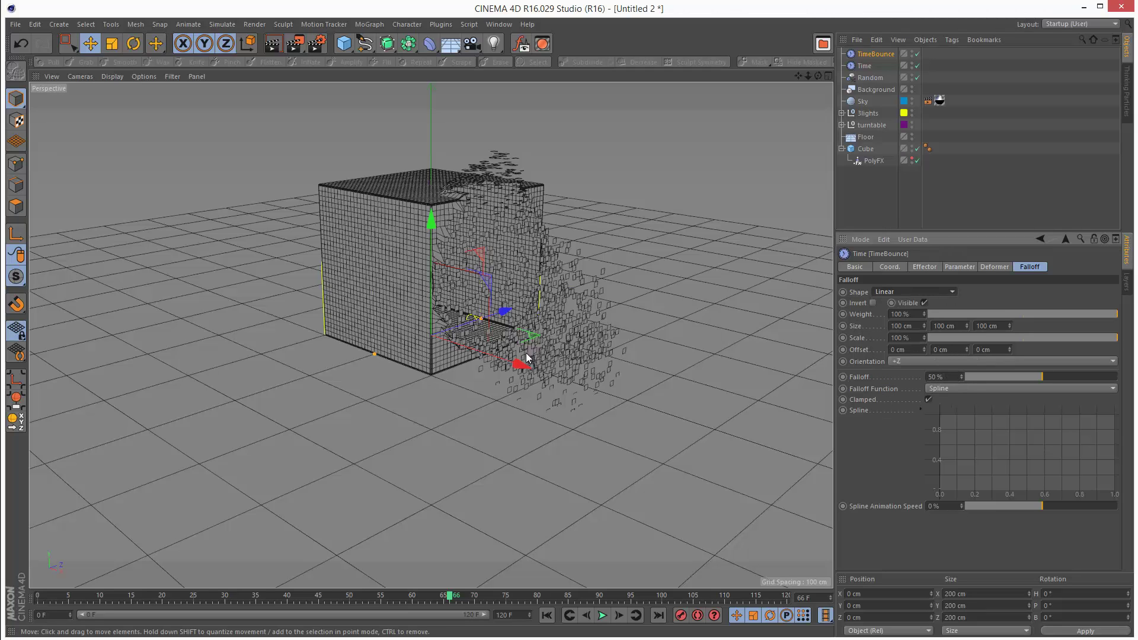
- Rotate TimeBounce 90° and drop it to -96.7 cm beside the cube, with Y offset 53 cm
{"action": "left_click_drag", "start_coordinate": [525, 362], "coordinate": [642, 411]}
{"action": "key", "text": "r"}
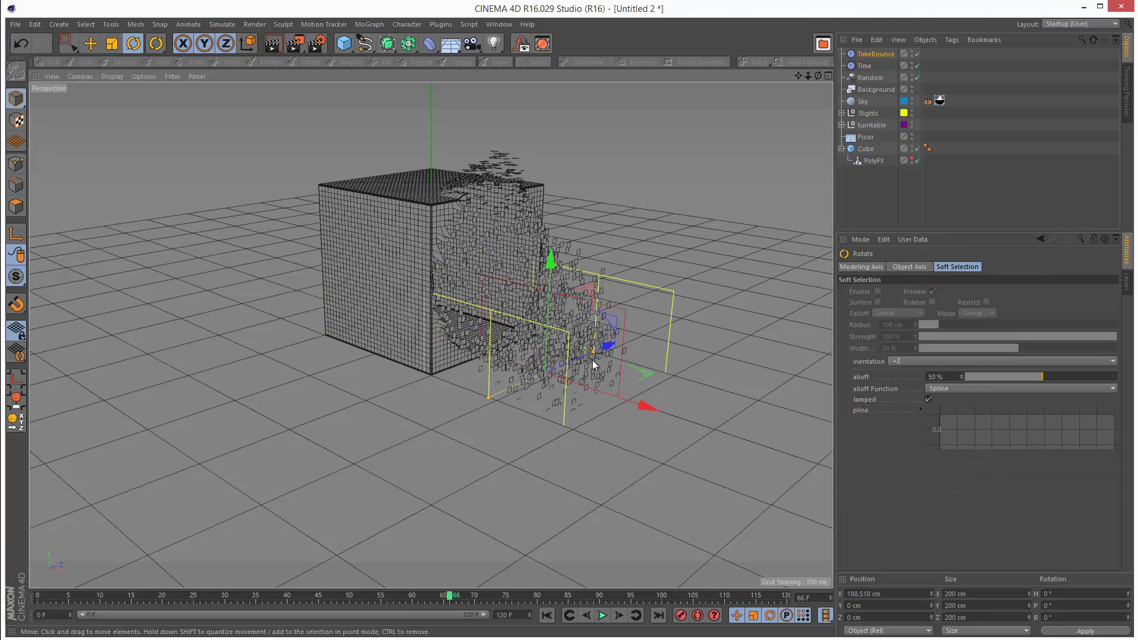
{"action": "left_click_drag", "start_coordinate": [538, 320], "coordinate": [507, 429]}
{"action": "key", "text": "e"}
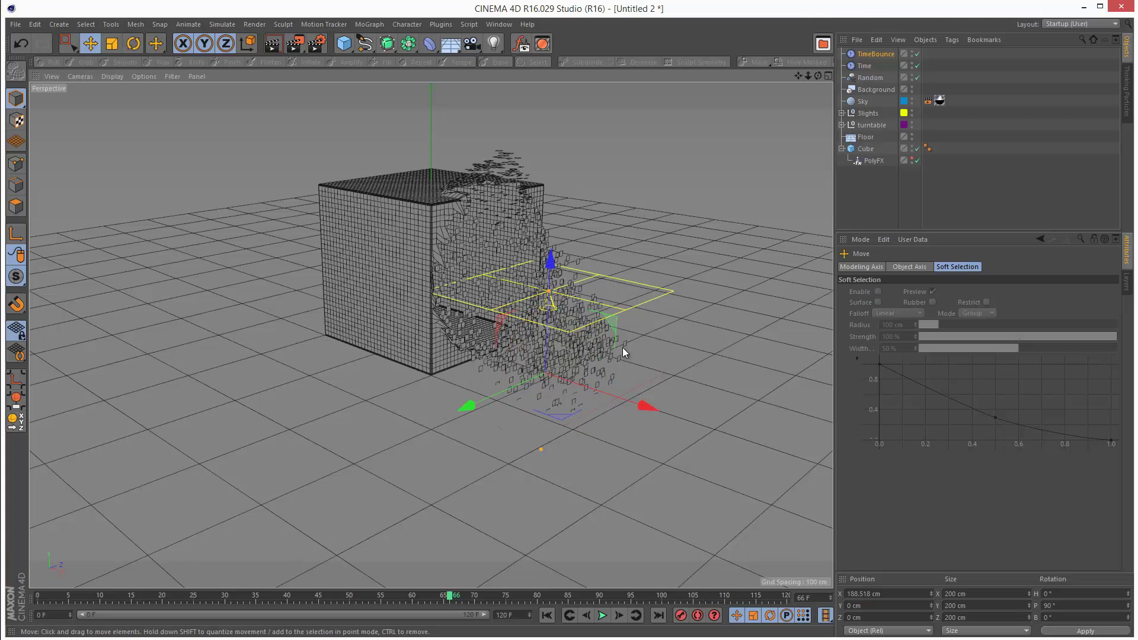
{"action": "left_click_drag", "start_coordinate": [552, 261], "coordinate": [564, 342]}
{"action": "left_click", "coordinate": [876, 54]}
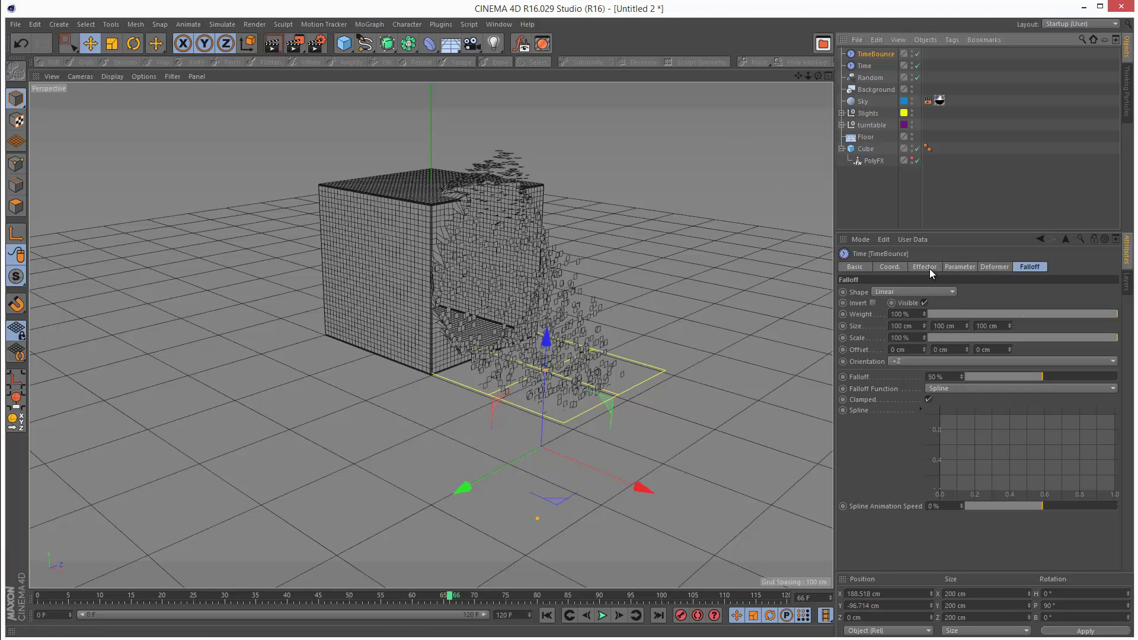
{"action": "left_click", "coordinate": [956, 266]}
{"action": "left_click_drag", "start_coordinate": [916, 336], "coordinate": [917, 337]}
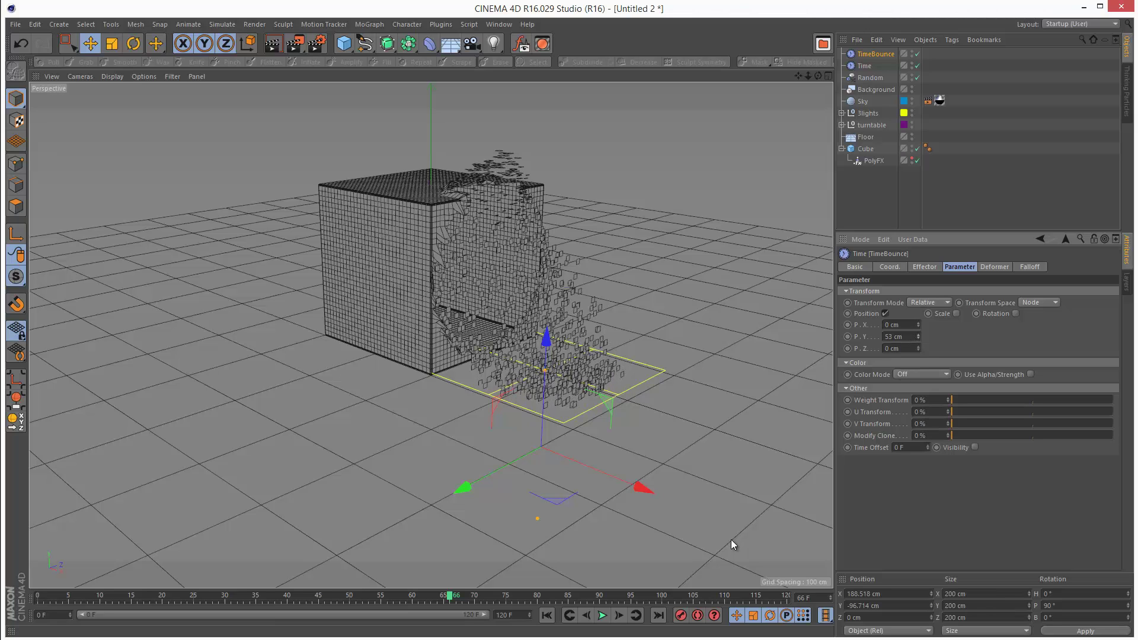
- Replay the animation from the start with the view zoomed in on the cube
{"action": "left_click", "coordinate": [569, 615]}
{"action": "left_click", "coordinate": [601, 616]}
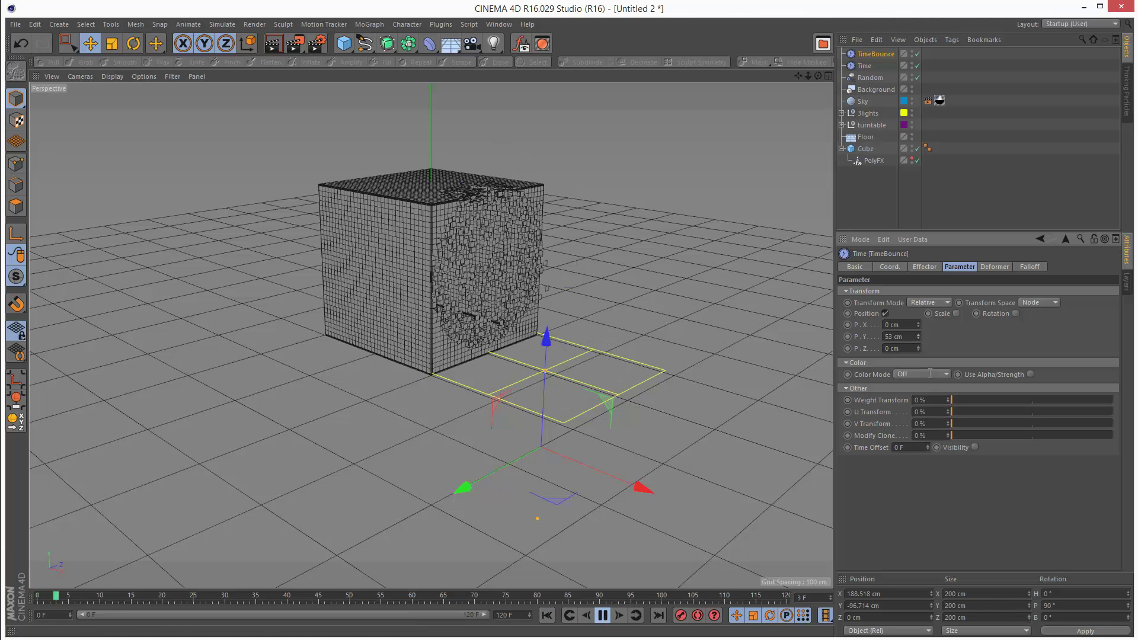
{"action": "left_click", "coordinate": [978, 193]}
{"action": "left_click_drag", "start_coordinate": [810, 75], "coordinate": [730, 332]}
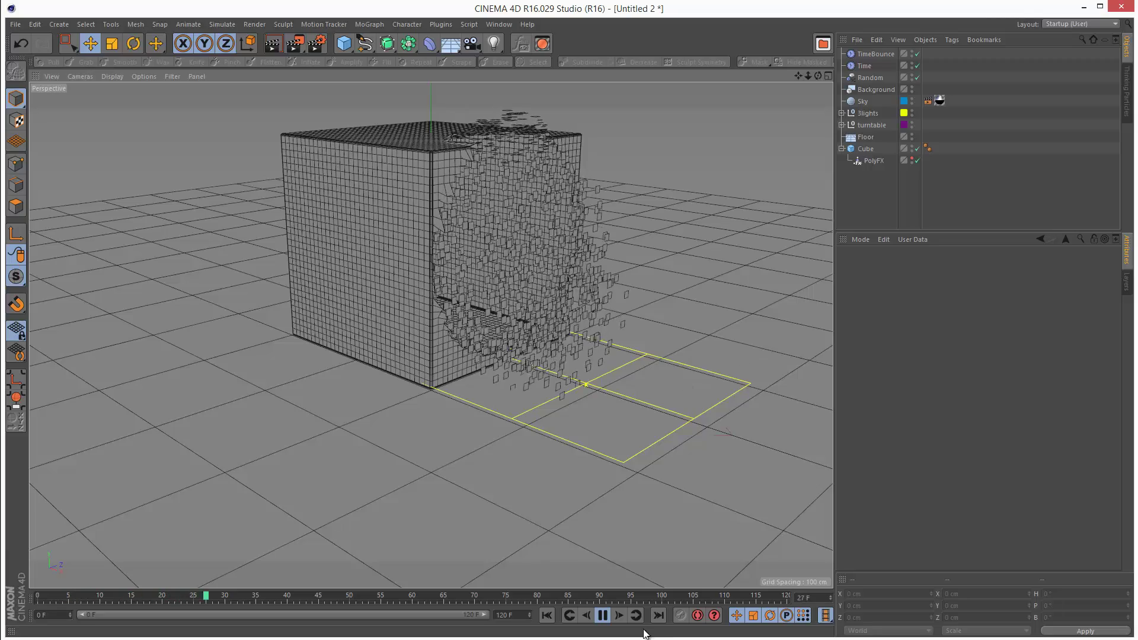
{"action": "left_click", "coordinate": [603, 616]}
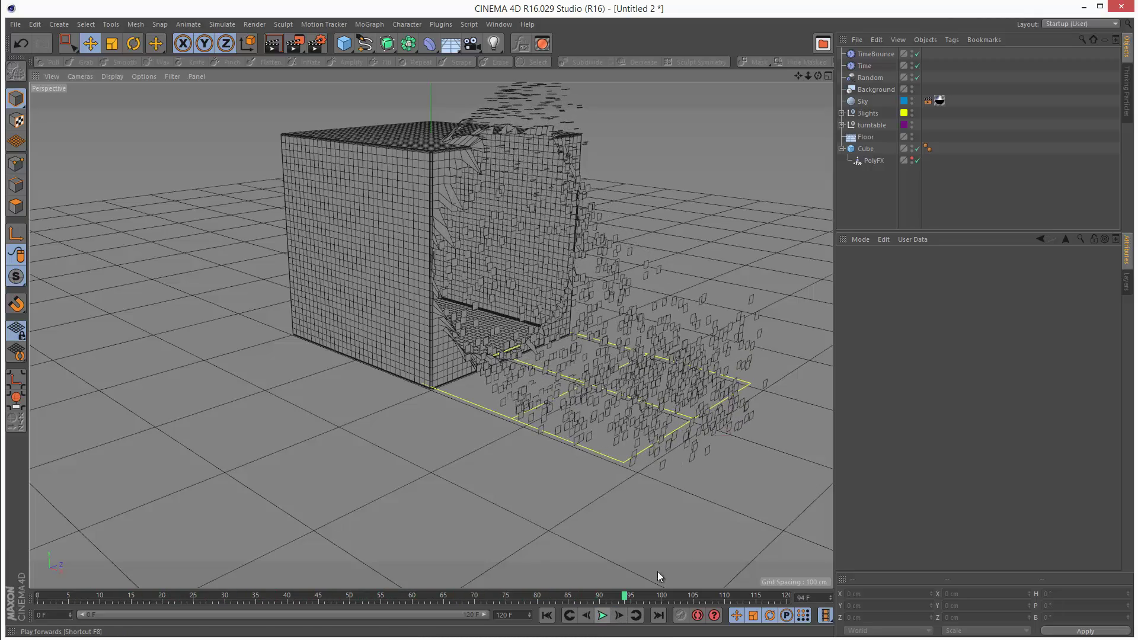
- Lower TimeBounce's Y offset to 35 cm and replay from the start
{"action": "left_click", "coordinate": [875, 54]}
{"action": "left_click", "coordinate": [917, 337]}
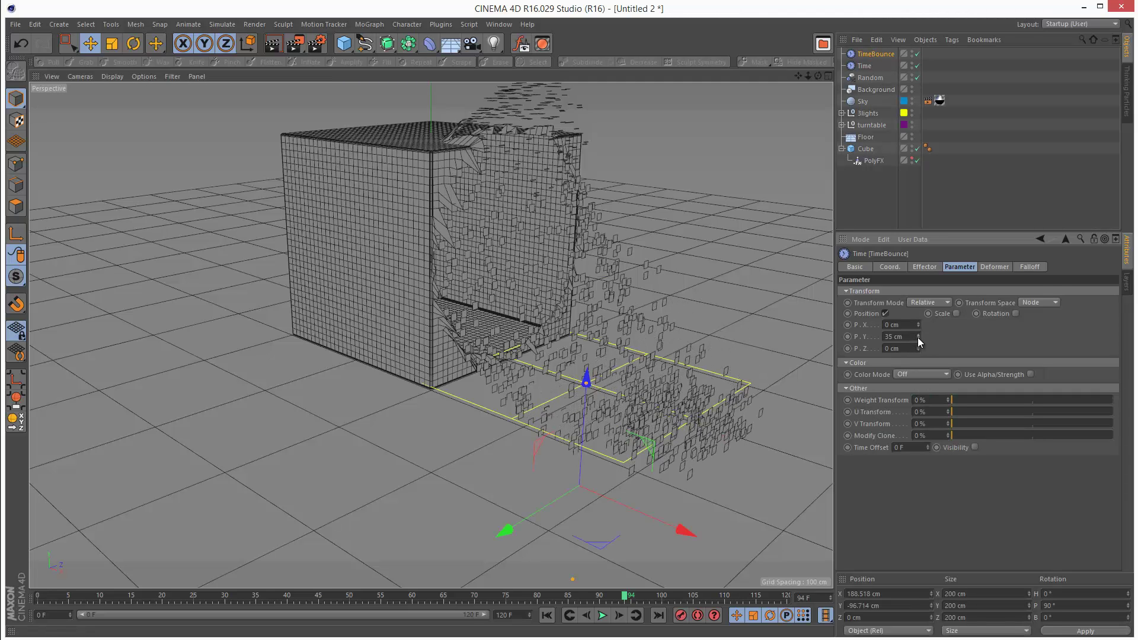
{"action": "left_click", "coordinate": [546, 616]}
{"action": "left_click", "coordinate": [603, 615]}
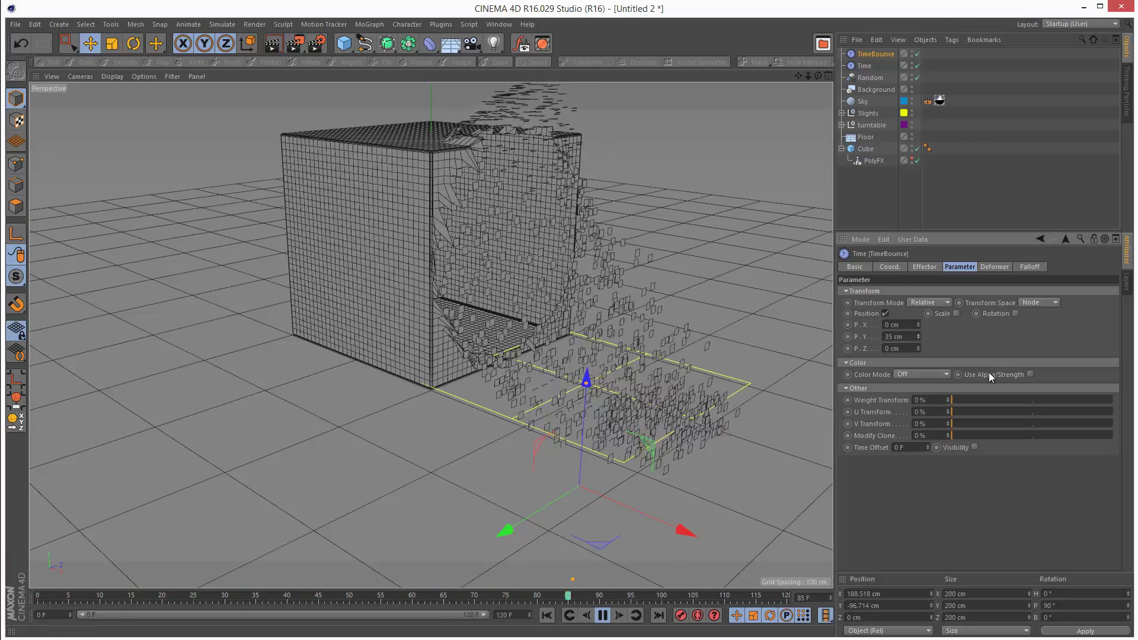
- Enable TimeBounce rotation at 89° heading, 5° pitch and 7° bank
{"action": "left_click", "coordinate": [1016, 313]}
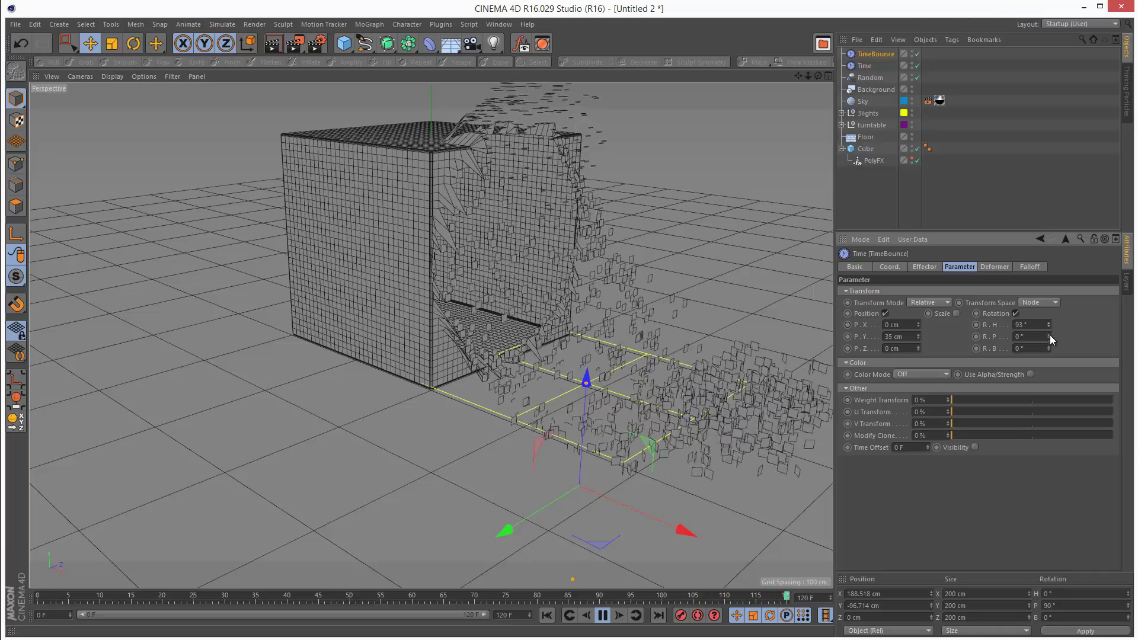
{"action": "left_click_drag", "start_coordinate": [1051, 350], "coordinate": [1050, 329]}
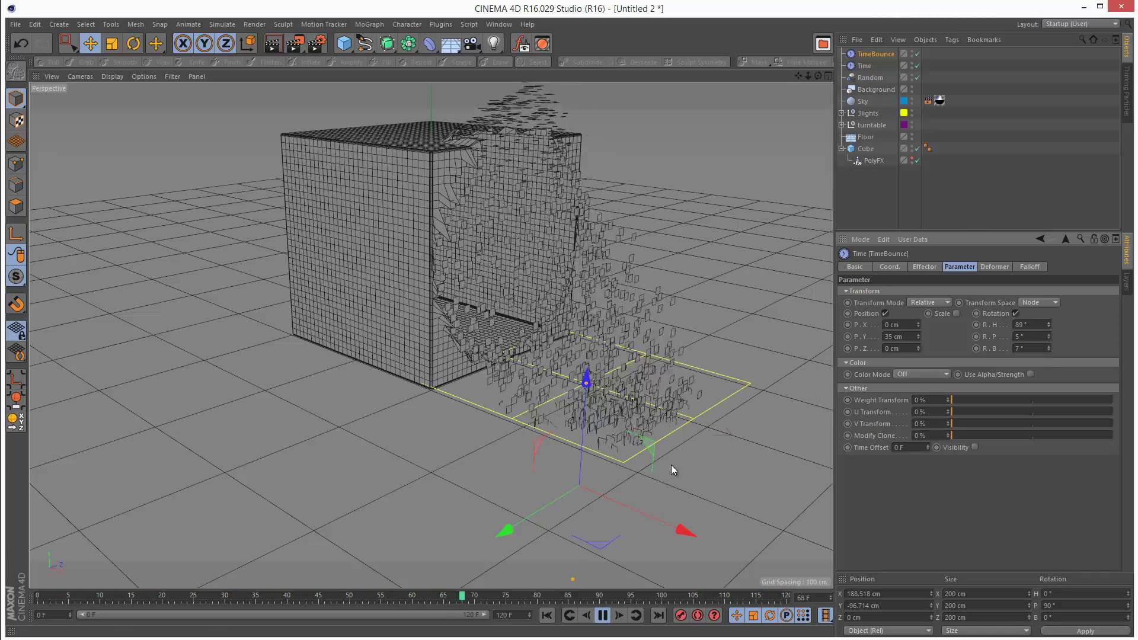